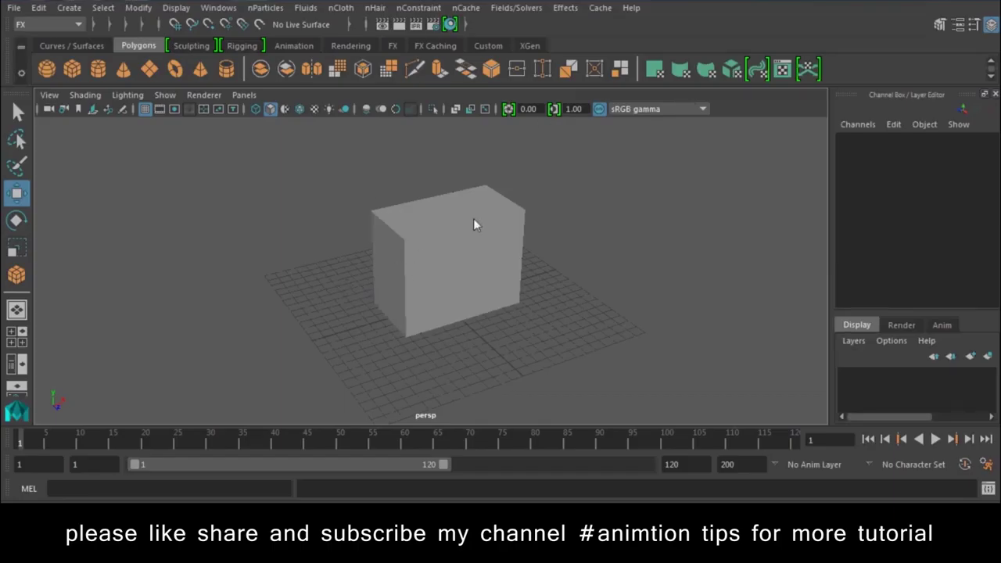
# - Draw a large polygon plane on the grid and raise it high above the cube
pyautogui.click(148, 69)
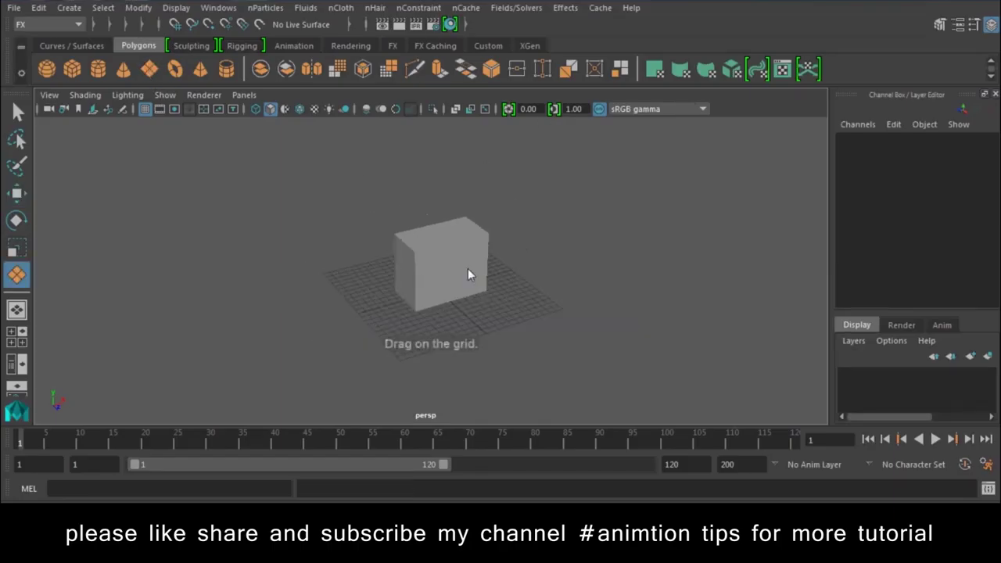
pyautogui.moveTo(229, 249); pyautogui.dragTo(696, 364)
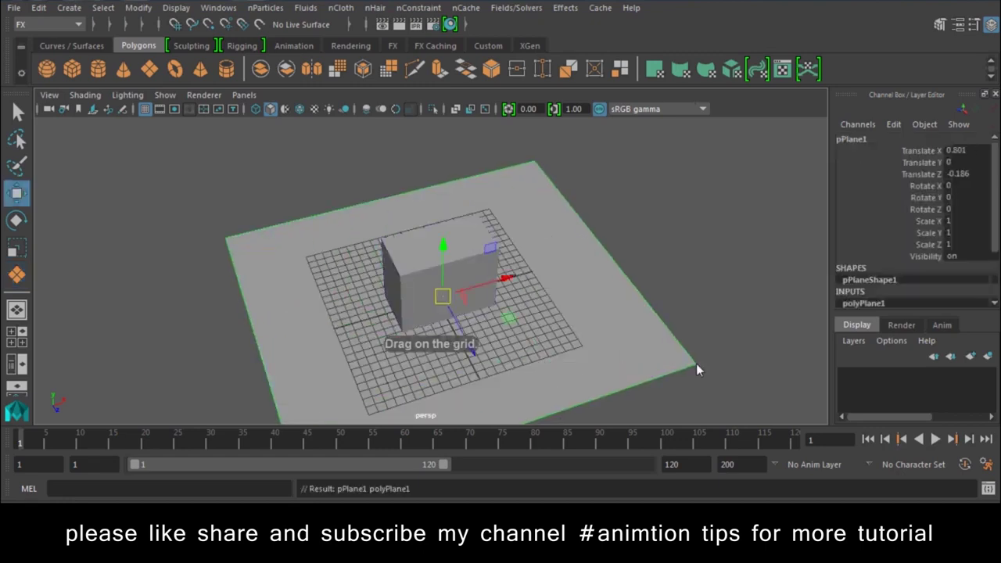
pyautogui.moveTo(530, 354)
pyautogui.keyDown('alt'); pyautogui.mouseDown()
pyautogui.moveTo(525, 289)
pyautogui.moveTo(465, 382)
pyautogui.mouseUp(); pyautogui.keyUp('alt')
pyautogui.moveTo(412, 323); pyautogui.dragTo(416, 97)
pyautogui.keyDown('alt'); pyautogui.moveTo(556, 257); pyautogui.dragTo(412, 261); pyautogui.keyUp('alt')
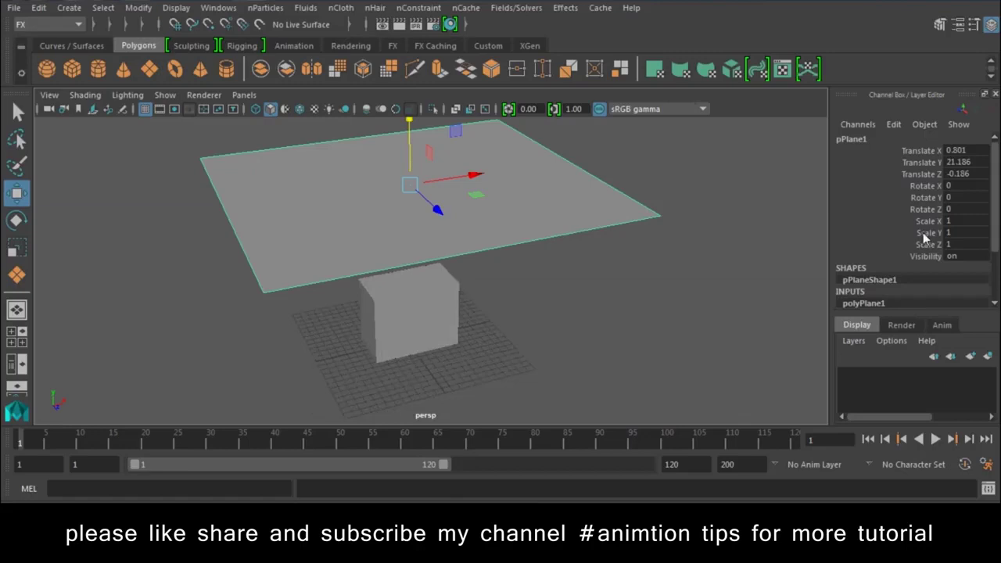
pyautogui.scroll(-3, 923, 233)
# - Set the plane's Subdivisions Width and Height both to 43
pyautogui.moveTo(938, 268); pyautogui.dragTo(939, 279)
pyautogui.moveTo(626, 313); pyautogui.dragTo(798, 326, button='middle')
pyautogui.press('w')
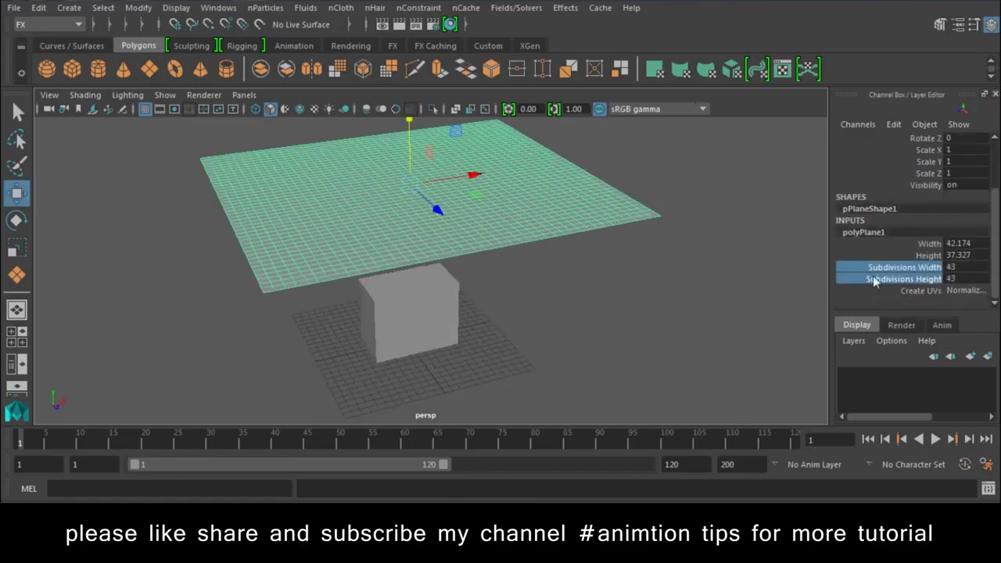
pyautogui.moveTo(500, 293)
pyautogui.keyDown('alt'); pyautogui.mouseDown()
pyautogui.moveTo(653, 343)
pyautogui.moveTo(506, 273)
pyautogui.moveTo(465, 276)
pyautogui.moveTo(554, 282)
pyautogui.moveTo(496, 273)
pyautogui.moveTo(566, 320)
pyautogui.moveTo(523, 307)
pyautogui.mouseUp(); pyautogui.keyUp('alt')
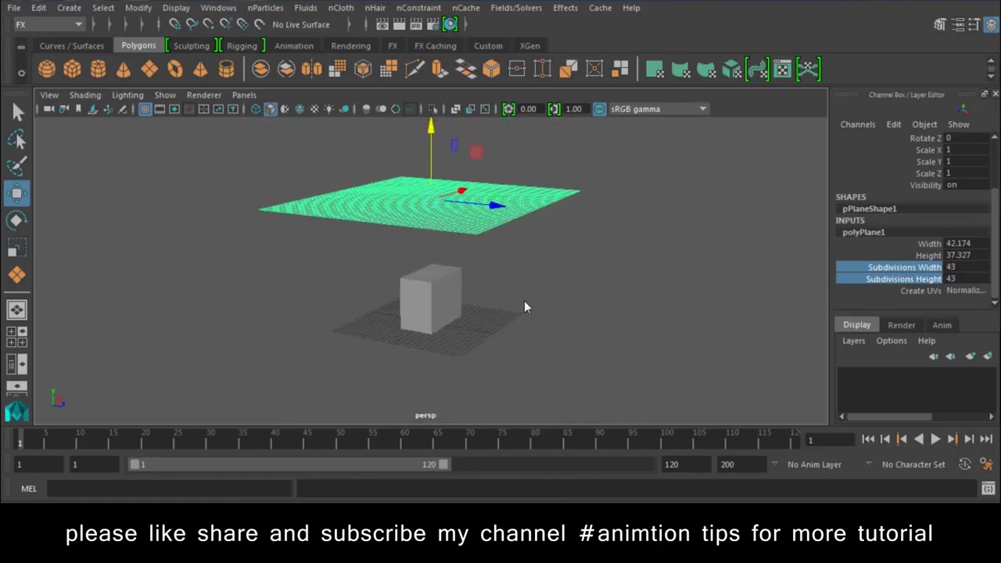
# - Keep the FX menu set active and tear off the nCloth menu to the upper right
pyautogui.click(35, 25)
pyautogui.click(24, 82)
pyautogui.click(356, 14)
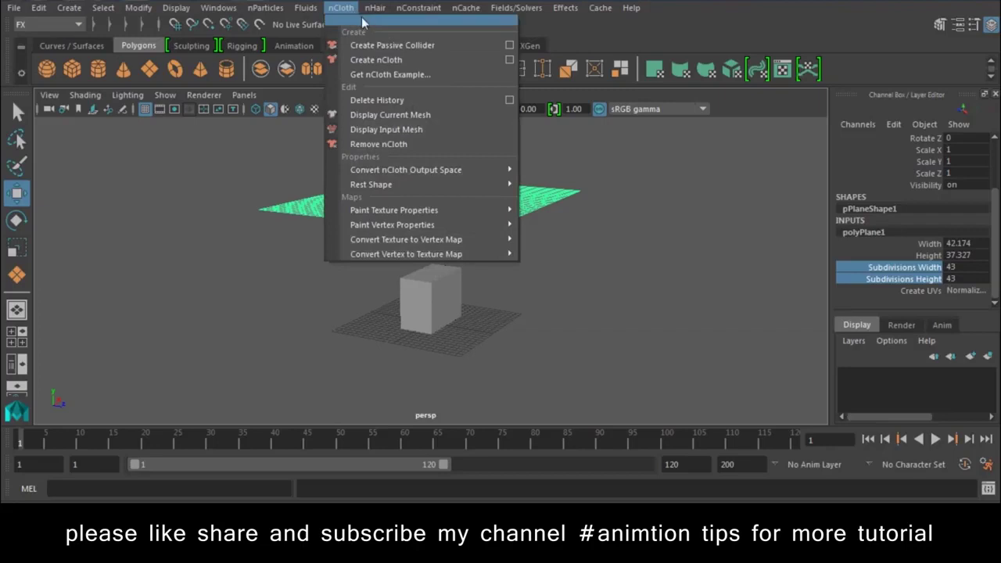
pyautogui.click(361, 21)
pyautogui.moveTo(370, 9)
pyautogui.mouseDown()
pyautogui.moveTo(831, 76)
pyautogui.moveTo(833, 63)
pyautogui.mouseUp()
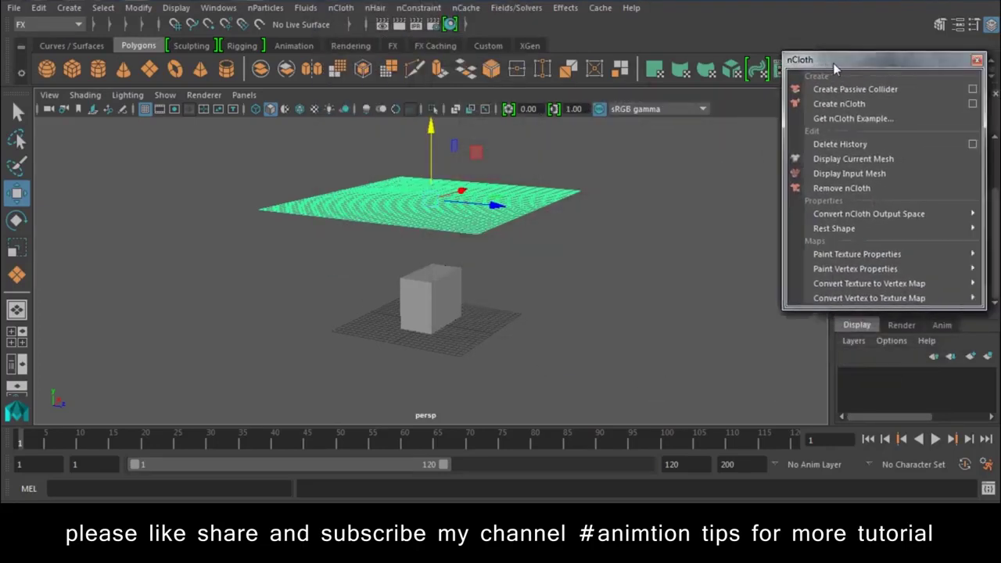
# - Delete the plane's history, reselect it, and create nCloth from it
pyautogui.click(887, 143)
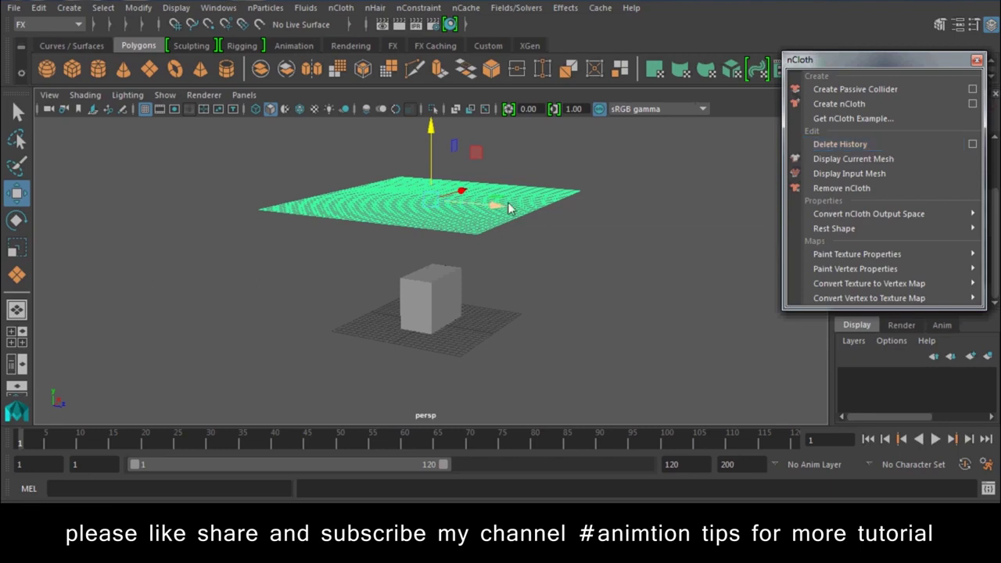
pyautogui.moveTo(617, 171); pyautogui.dragTo(401, 233)
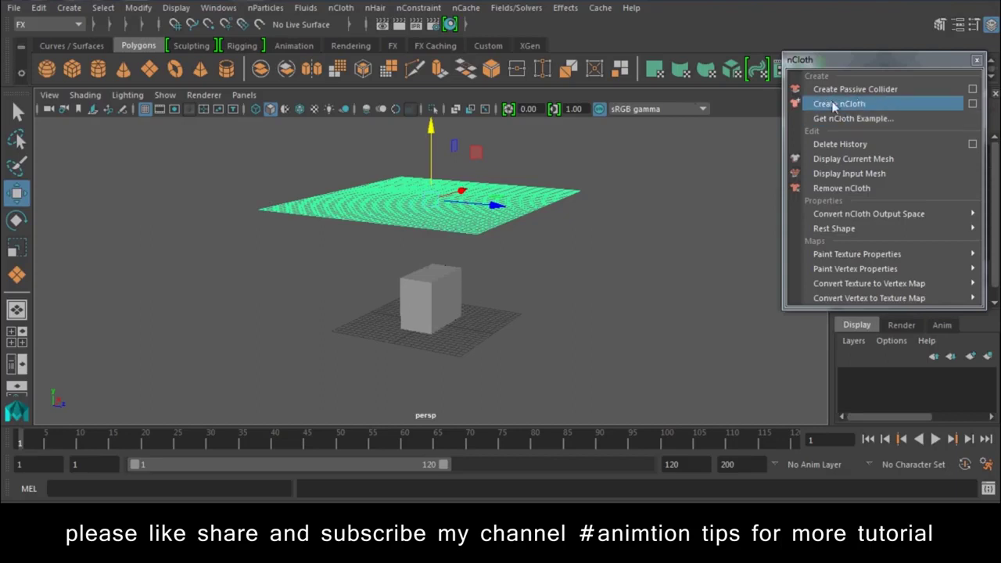
pyautogui.click(903, 108)
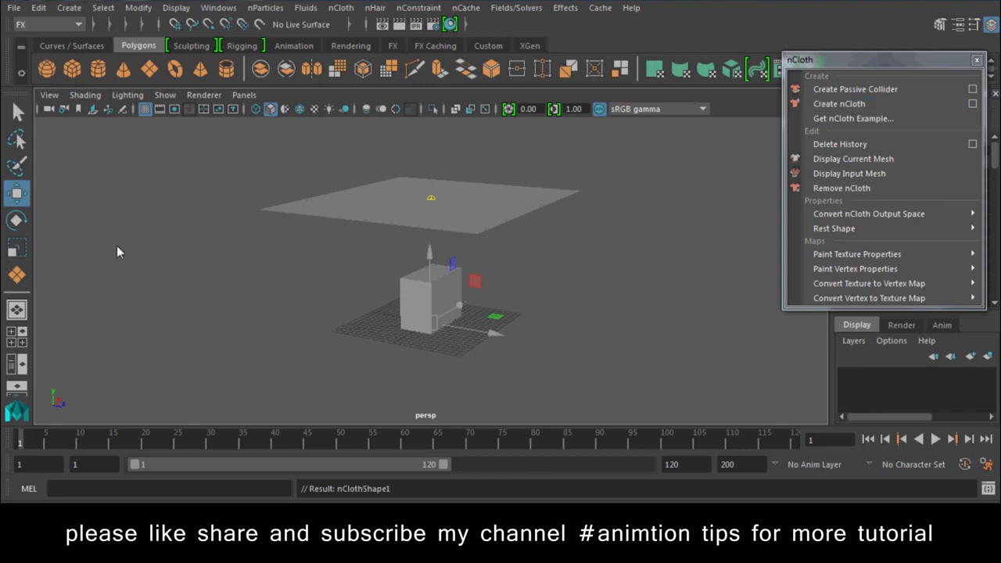
# - Set playback to every frame with Max Playback Speed Real-time [24 fps], and save the preferences
pyautogui.click(164, 236)
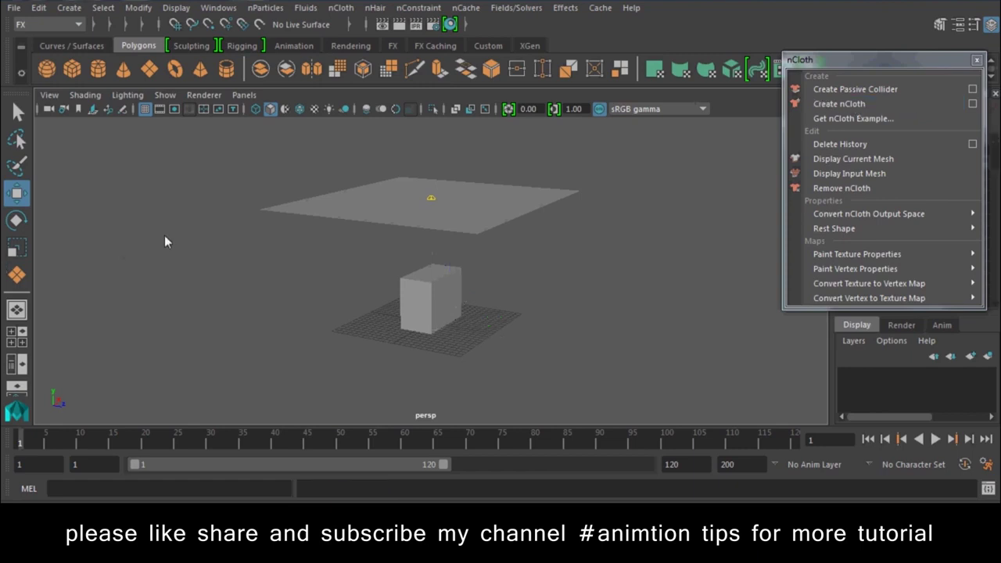
pyautogui.click(985, 465)
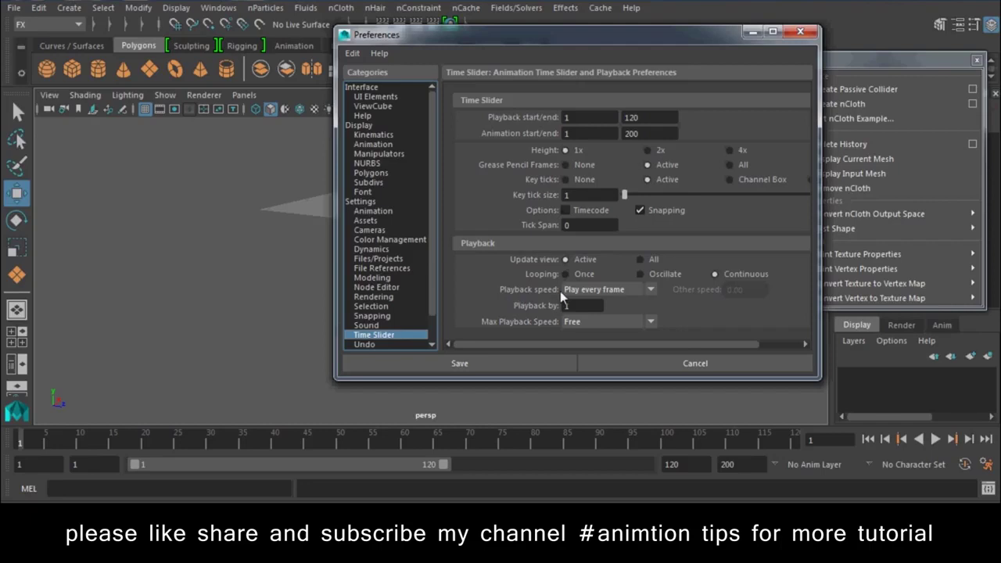
pyautogui.click(613, 291)
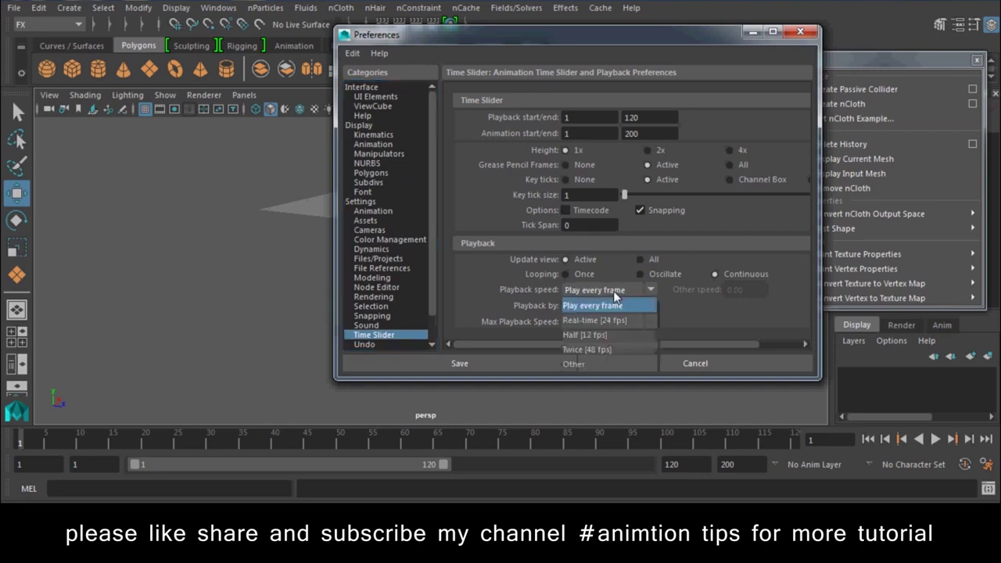
pyautogui.click(596, 307)
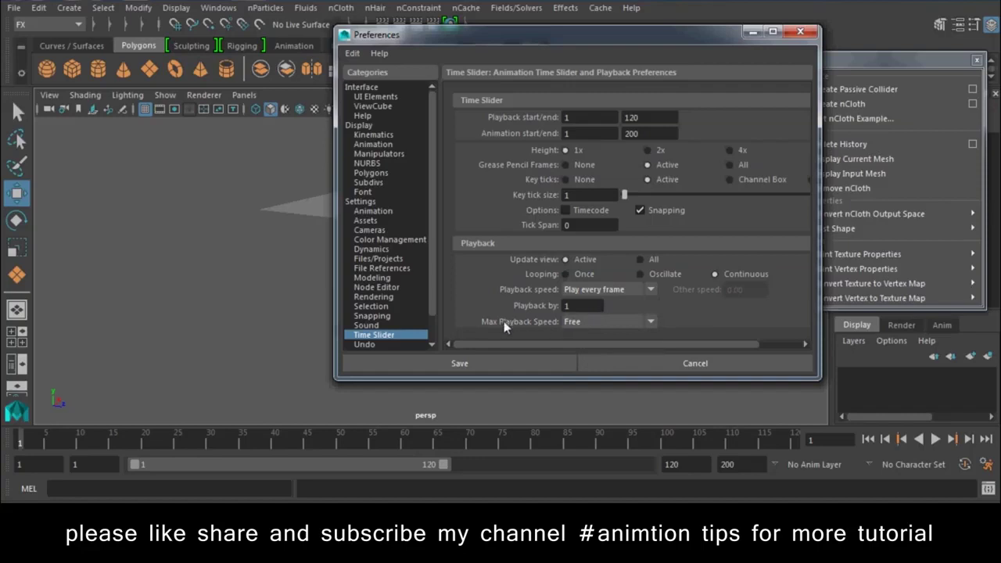
pyautogui.click(584, 322)
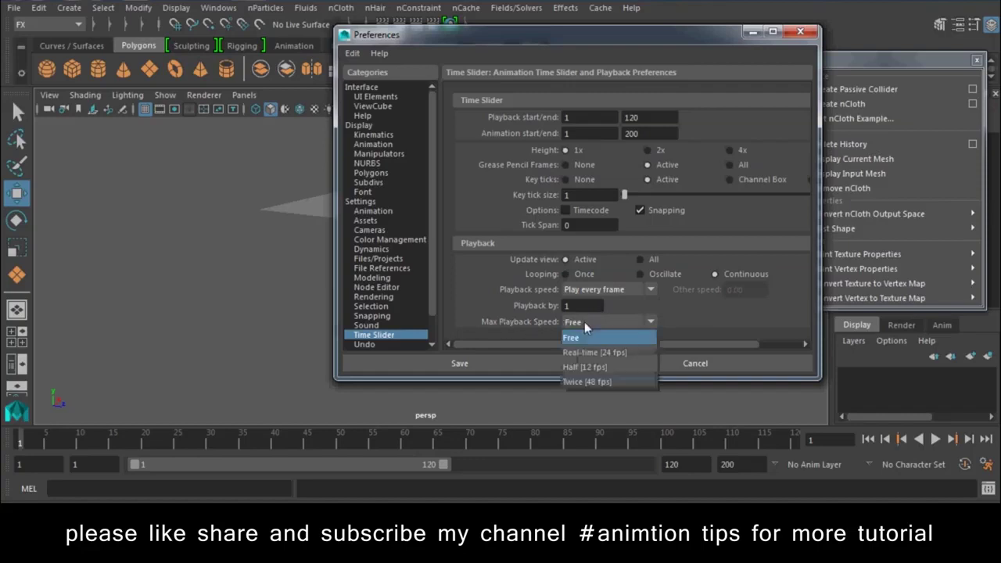
pyautogui.click(619, 352)
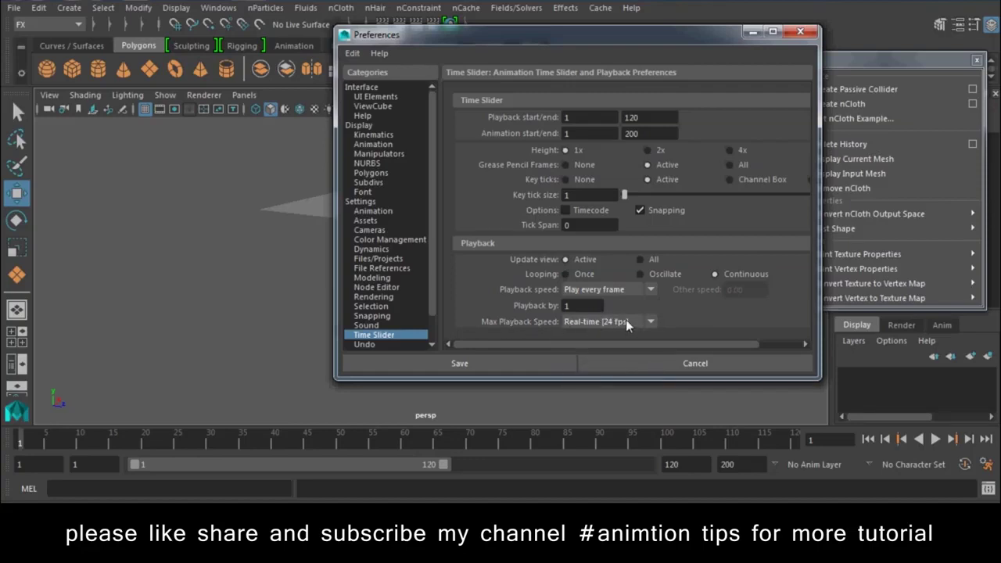
pyautogui.click(497, 368)
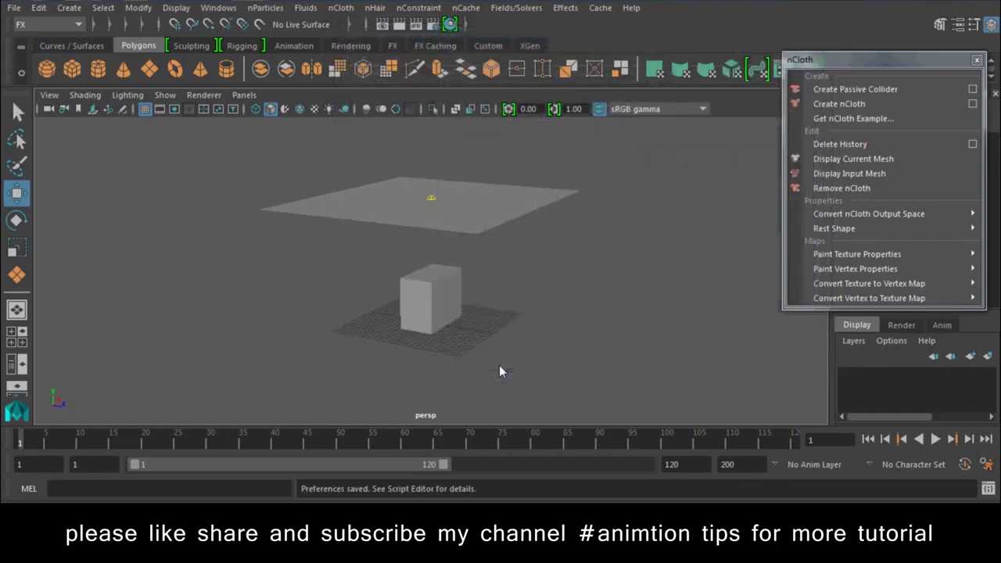
pyautogui.click(936, 439)
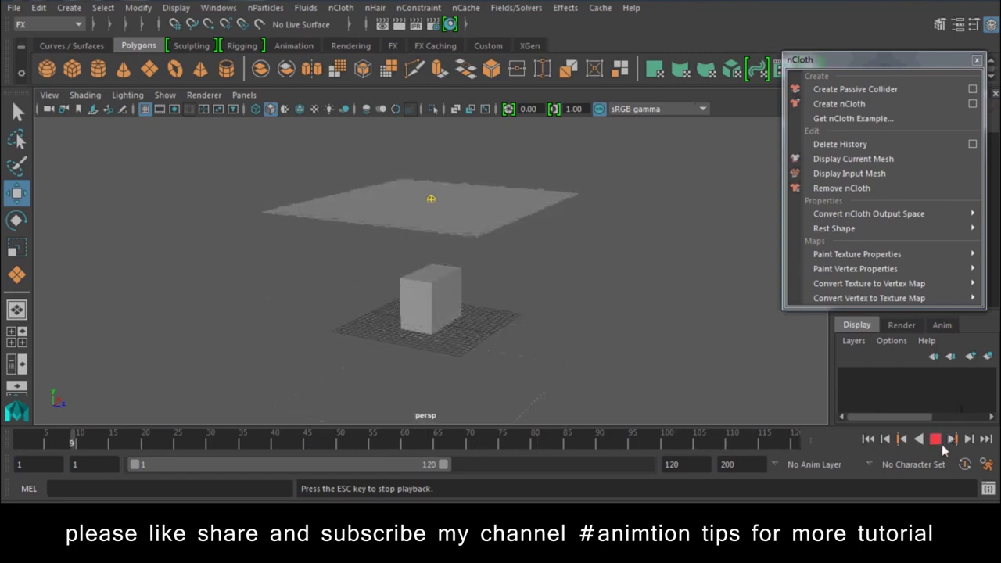
pyautogui.click(934, 439)
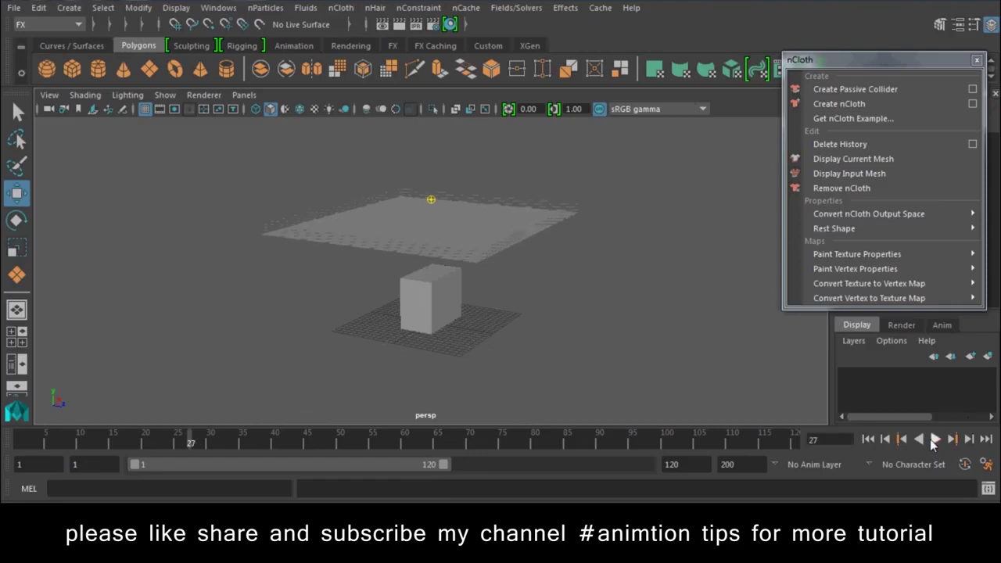
pyautogui.click(868, 440)
pyautogui.click(533, 210)
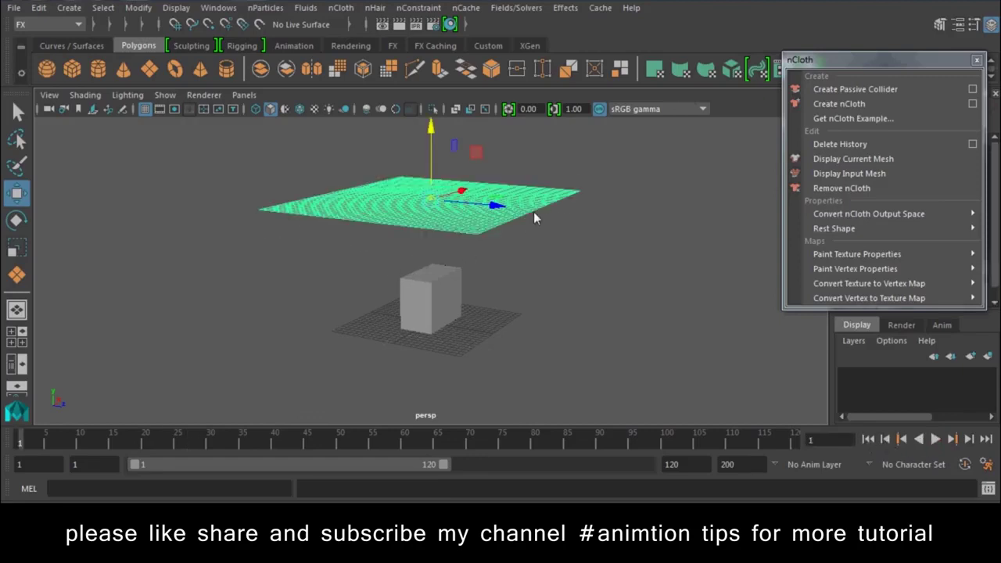
pyautogui.click(453, 317)
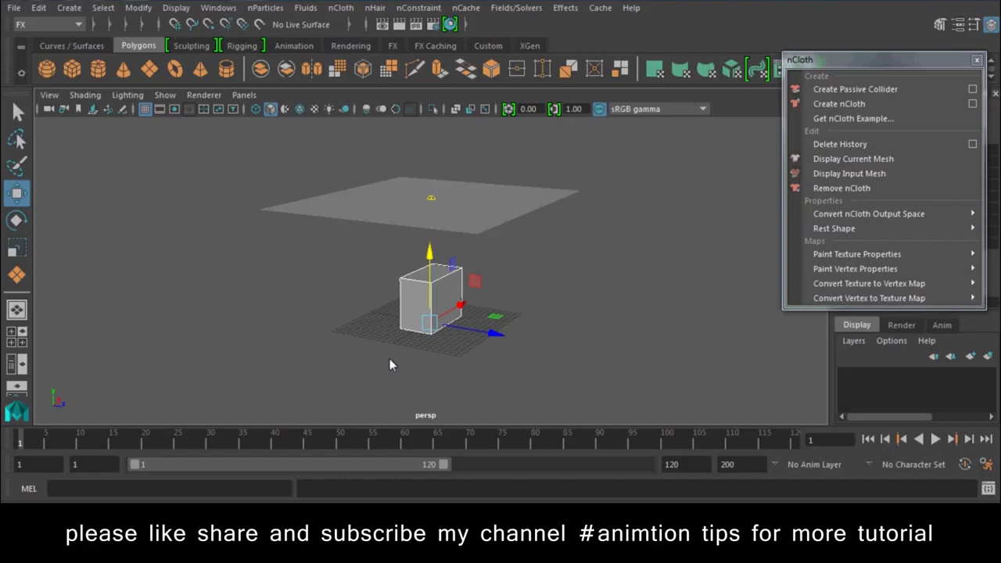
pyautogui.click(473, 295)
# - Select the cube and set its passive collider options to a new solver
pyautogui.click(442, 305)
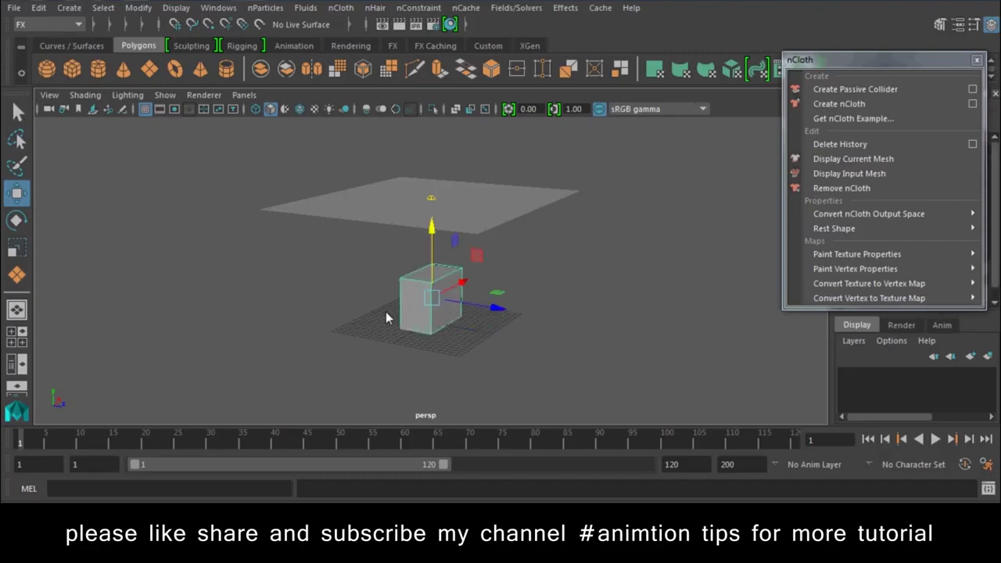
pyautogui.click(972, 89)
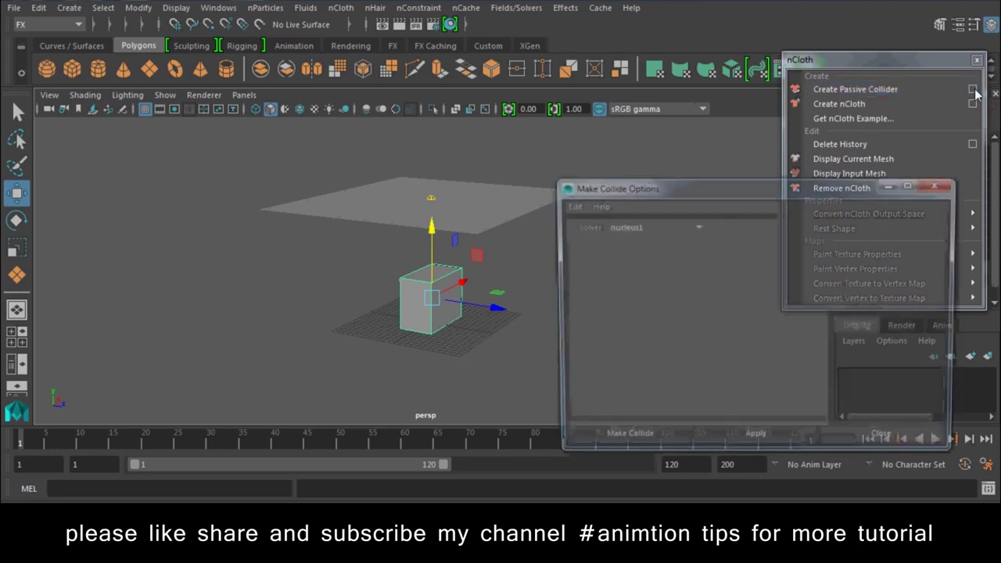
pyautogui.click(655, 226)
pyautogui.click(635, 243)
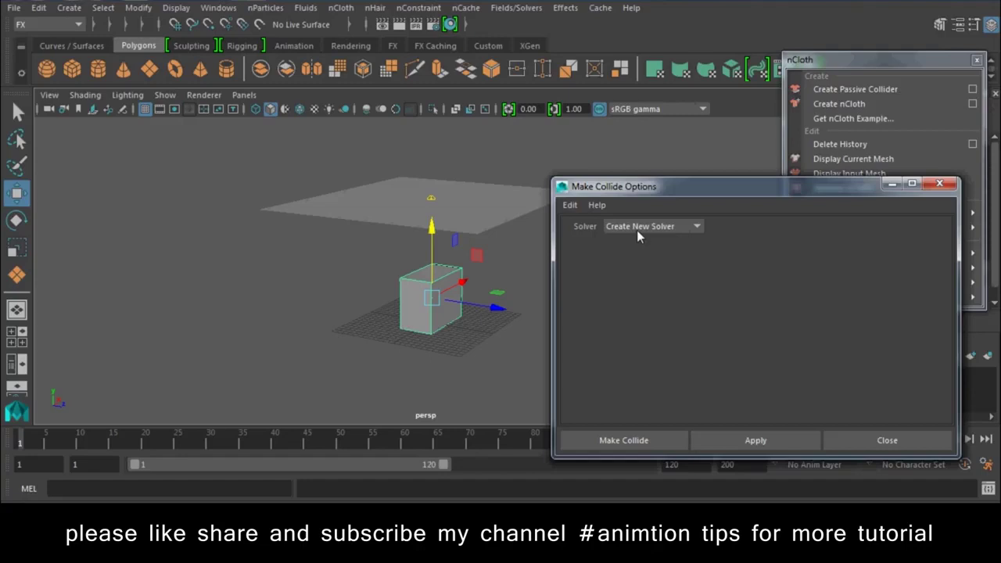
pyautogui.click(939, 183)
# - Show the nCloth plane's nucleus1 attributes in the Attribute Editor, then marquee-select the box
pyautogui.click(547, 200)
pyautogui.click(839, 103)
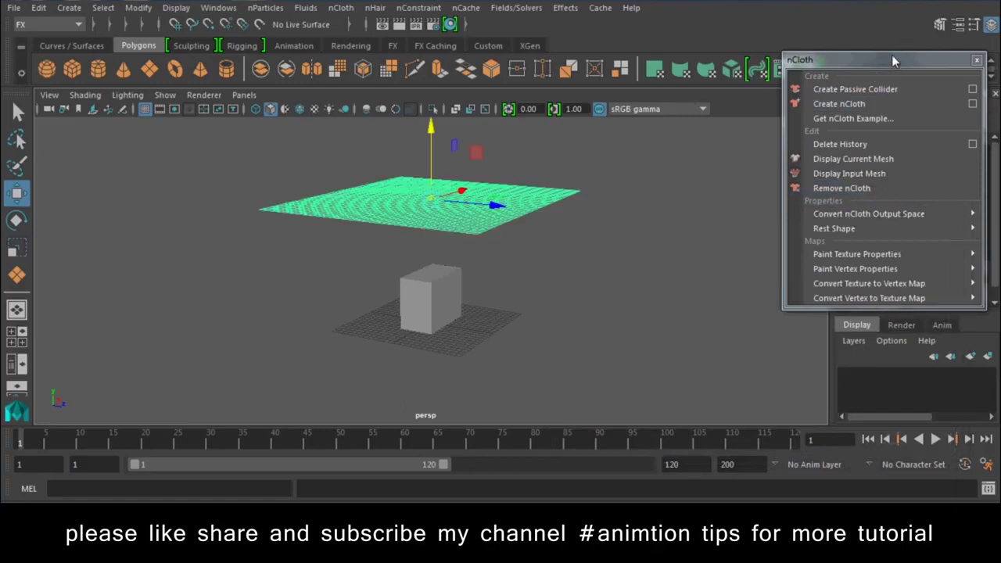
pyautogui.moveTo(891, 56); pyautogui.dragTo(876, 354)
pyautogui.click(978, 26)
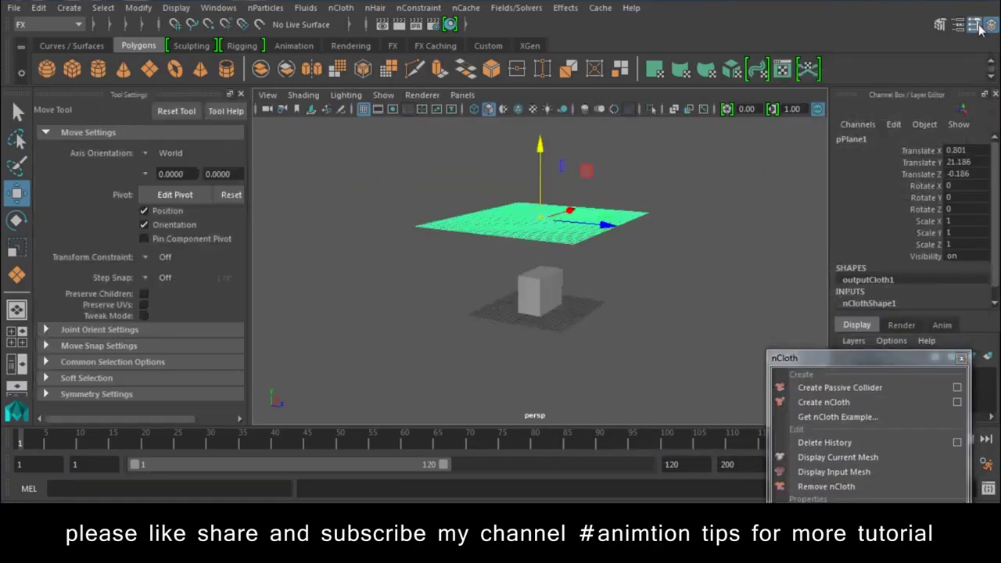
pyautogui.click(975, 25)
pyautogui.click(958, 26)
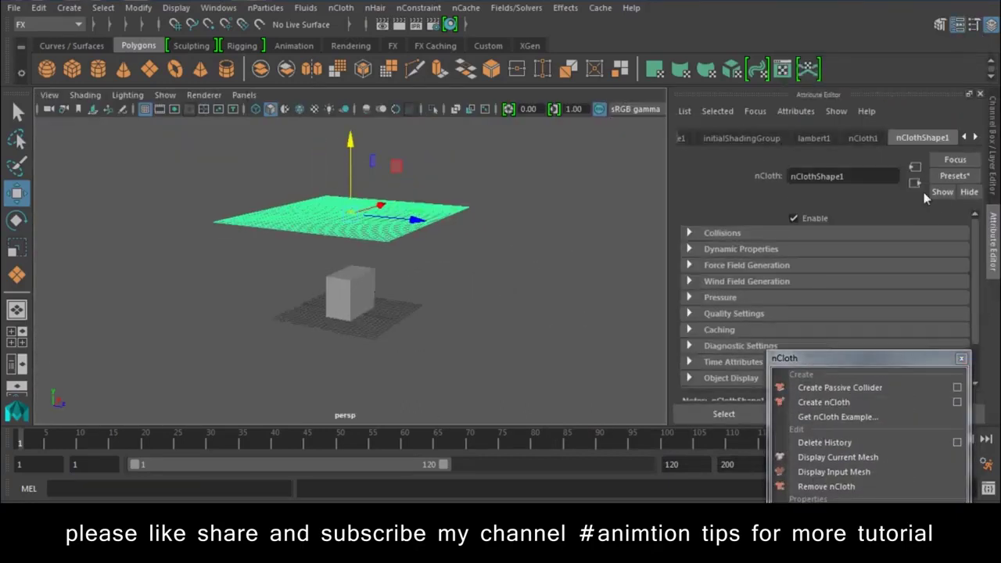
pyautogui.click(968, 137)
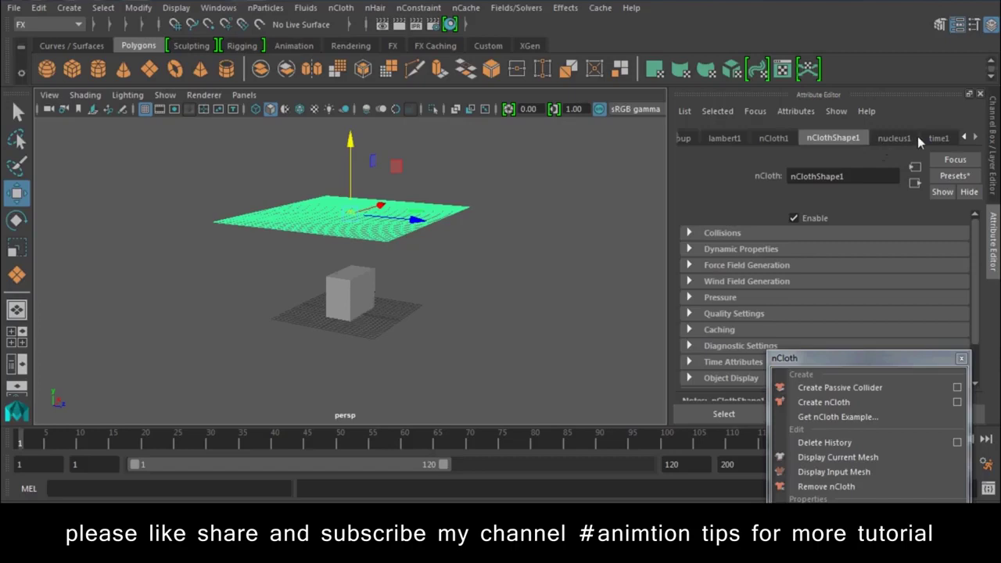
pyautogui.moveTo(260, 371); pyautogui.dragTo(379, 261)
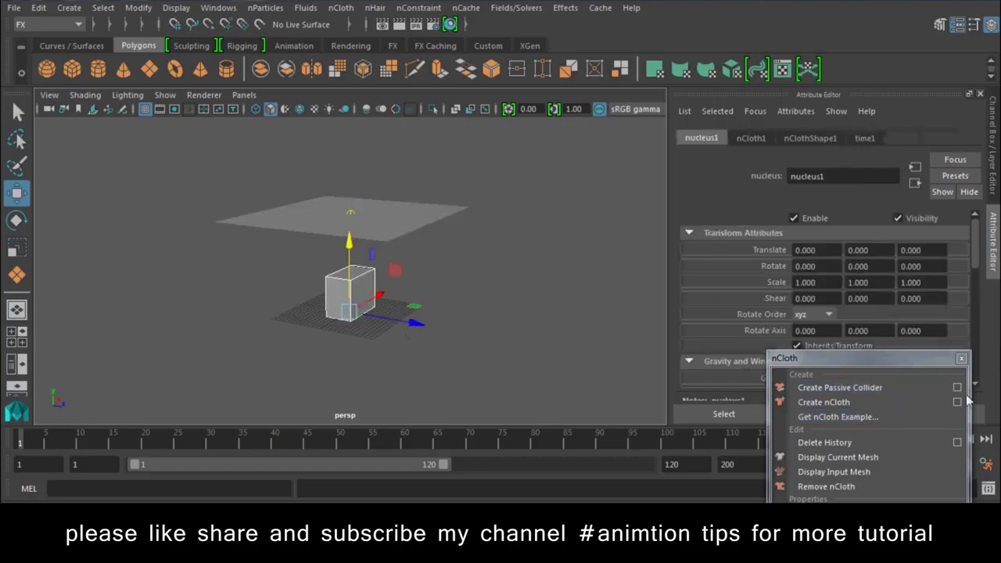
# - Set the passive collider solver to nucleus1, reset settings, apply Make Collide, and play
pyautogui.click(959, 388)
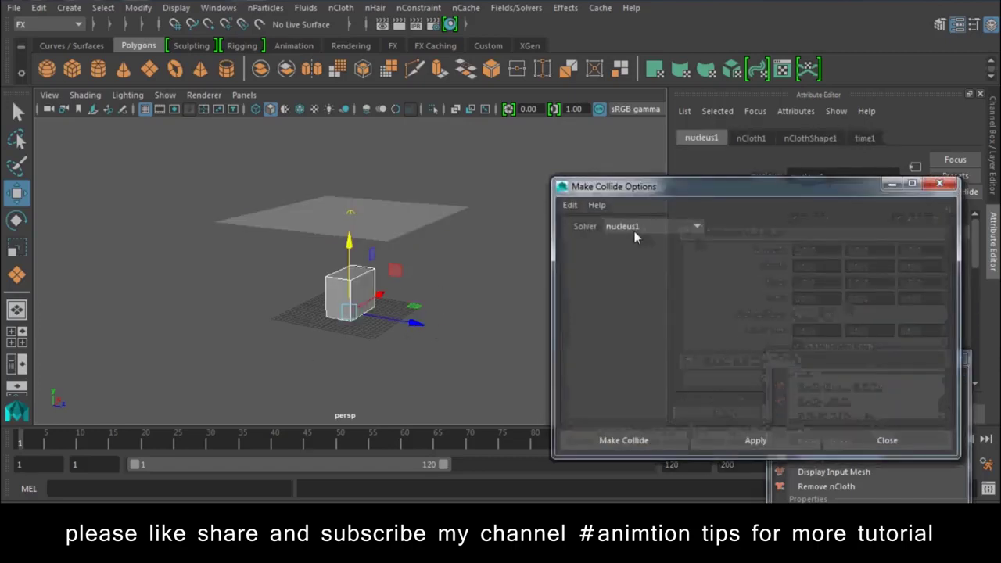
pyautogui.click(634, 227)
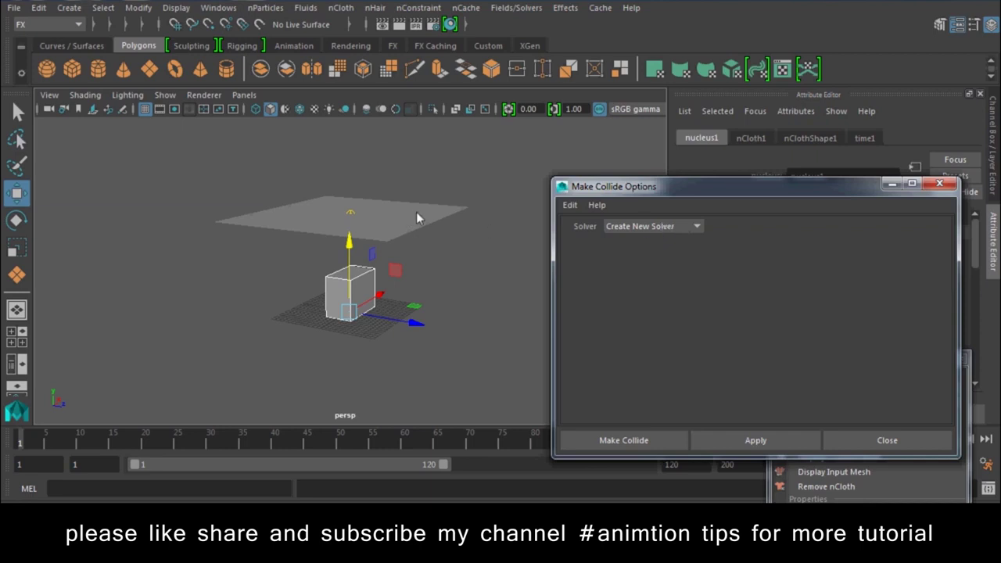
pyautogui.click(622, 226)
pyautogui.click(632, 249)
pyautogui.click(569, 205)
pyautogui.click(587, 235)
pyautogui.click(609, 440)
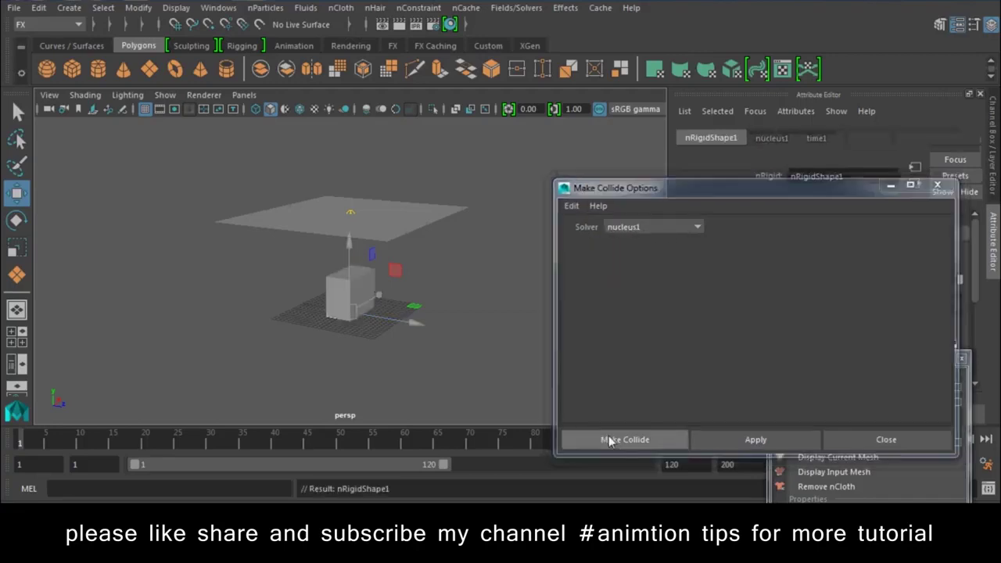
pyautogui.click(938, 441)
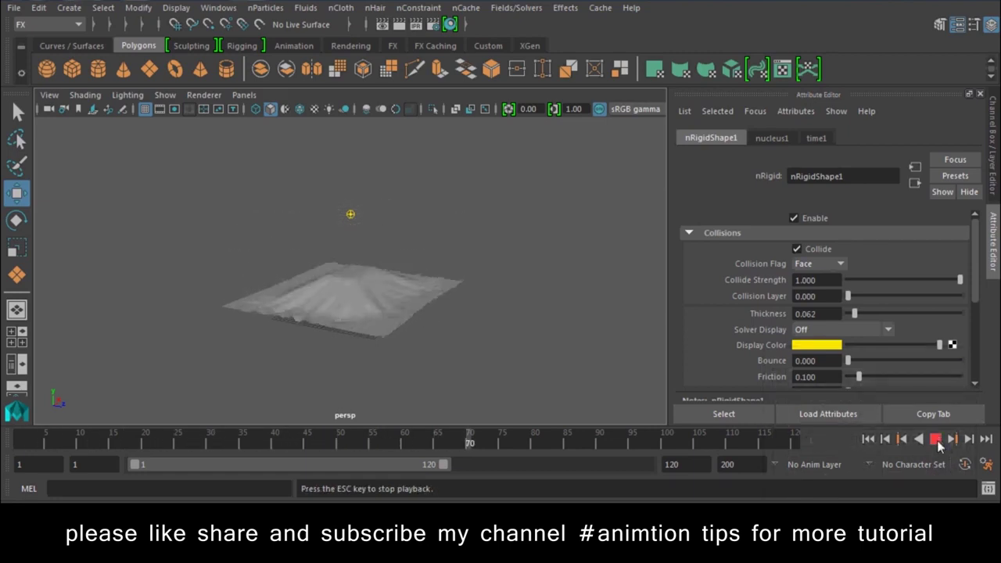
# - Stop playback at frame 79 and inspect the nucleus solver's attributes in wireframe
pyautogui.click(936, 440)
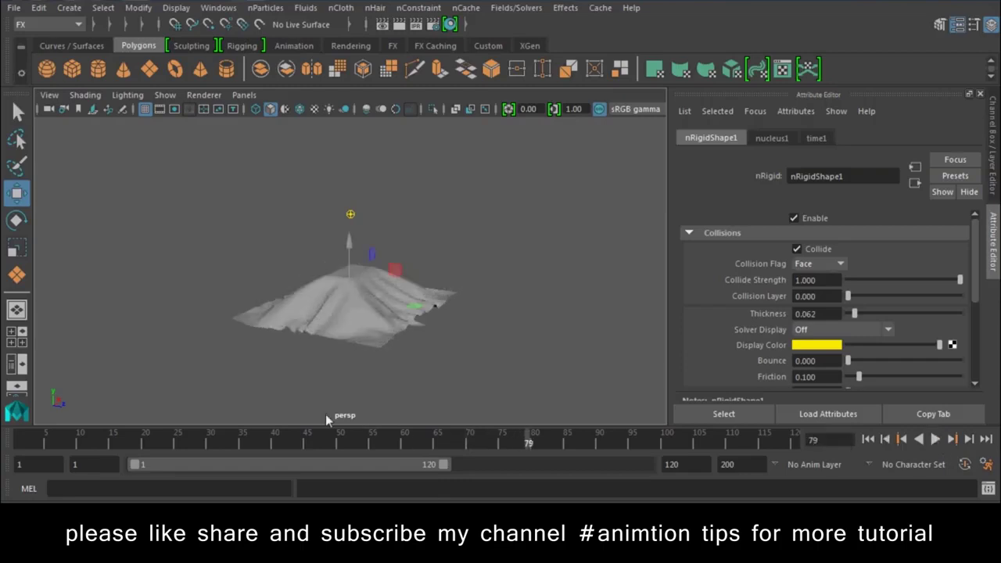
pyautogui.click(483, 375)
pyautogui.press('4')
pyautogui.keyDown('alt'); pyautogui.moveTo(398, 366); pyautogui.dragTo(420, 274); pyautogui.keyUp('alt')
pyautogui.moveTo(420, 275)
pyautogui.keyDown('alt'); pyautogui.mouseDown(button='right')
pyautogui.moveTo(525, 424)
pyautogui.moveTo(366, 256)
pyautogui.moveTo(448, 374)
pyautogui.mouseUp(button='right'); pyautogui.keyUp('alt')
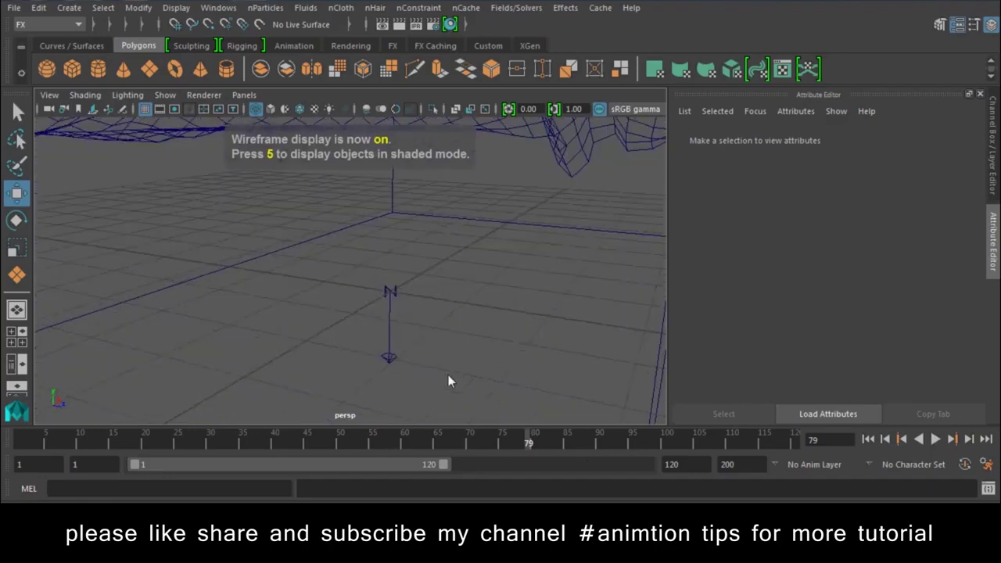
pyautogui.click(390, 292)
pyautogui.click(832, 179)
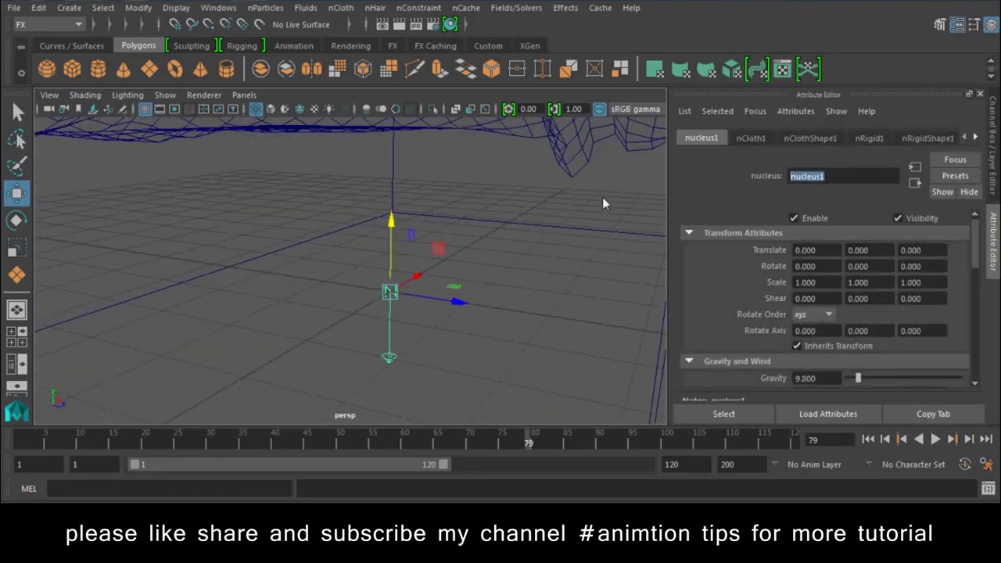
pyautogui.click(994, 157)
pyautogui.scroll(-3, 454, 214)
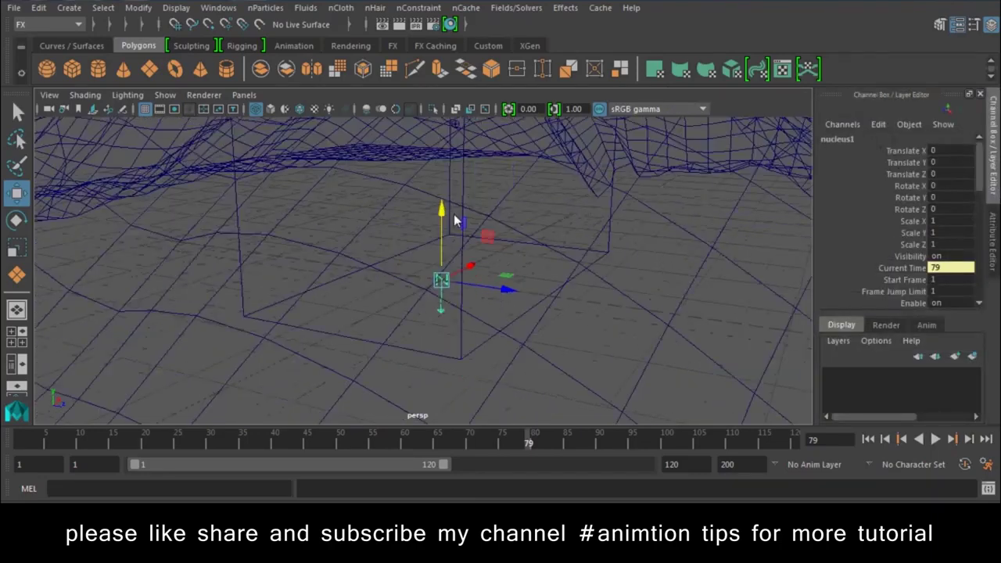
pyautogui.scroll(-3, 453, 213)
pyautogui.scroll(-3, 453, 214)
# - Return to shaded display, replay the cloth drape, and rewind to frame 1
pyautogui.click(683, 193)
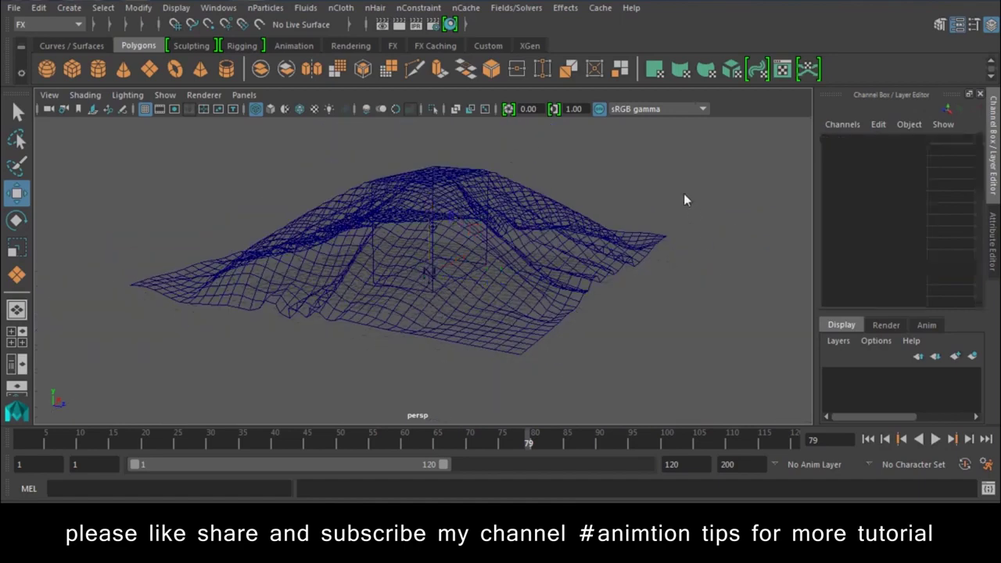
pyautogui.press('6')
pyautogui.click(935, 439)
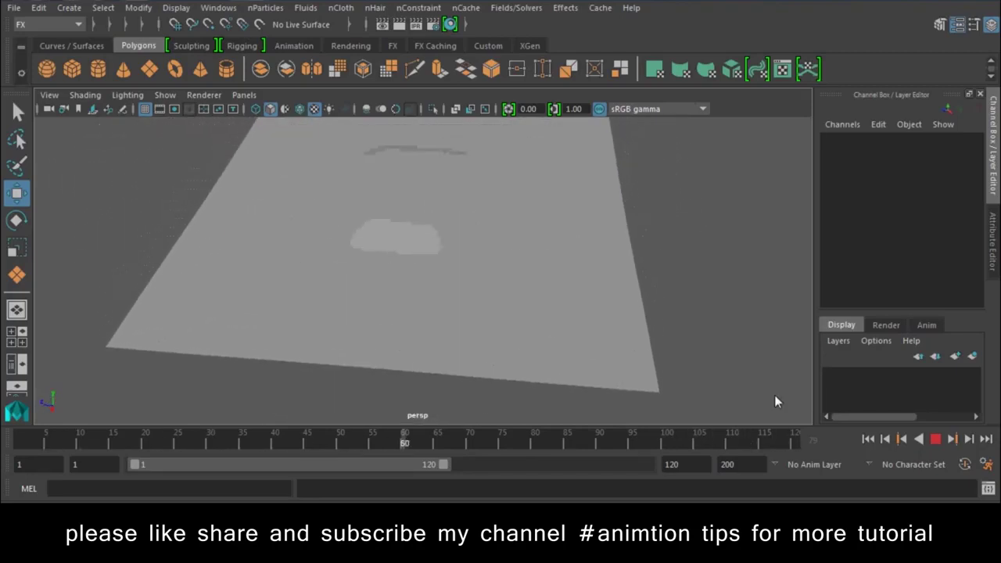
pyautogui.click(936, 439)
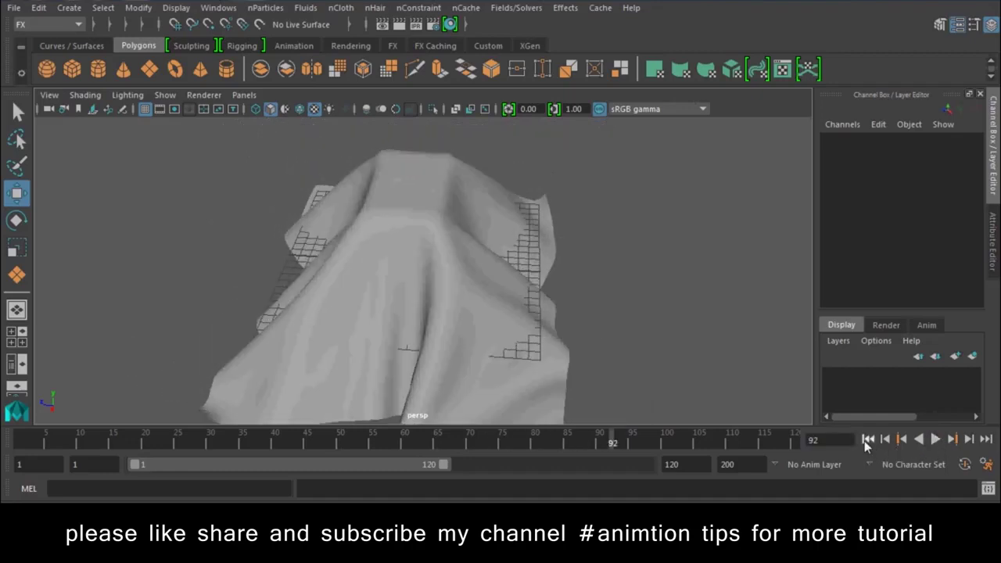
pyautogui.click(867, 439)
# - Select the box and switch the menu set to Modeling
pyautogui.click(378, 218)
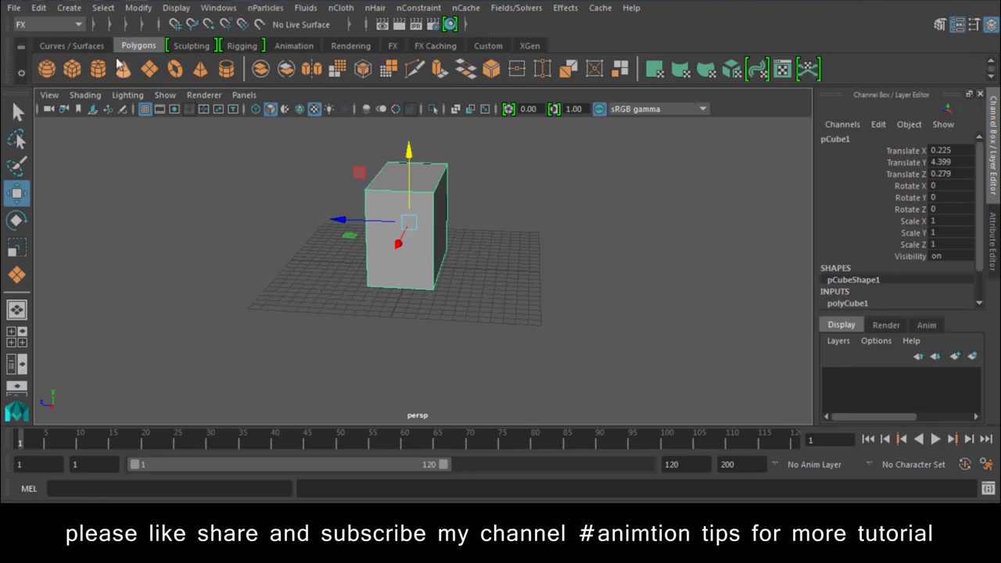
pyautogui.click(67, 27)
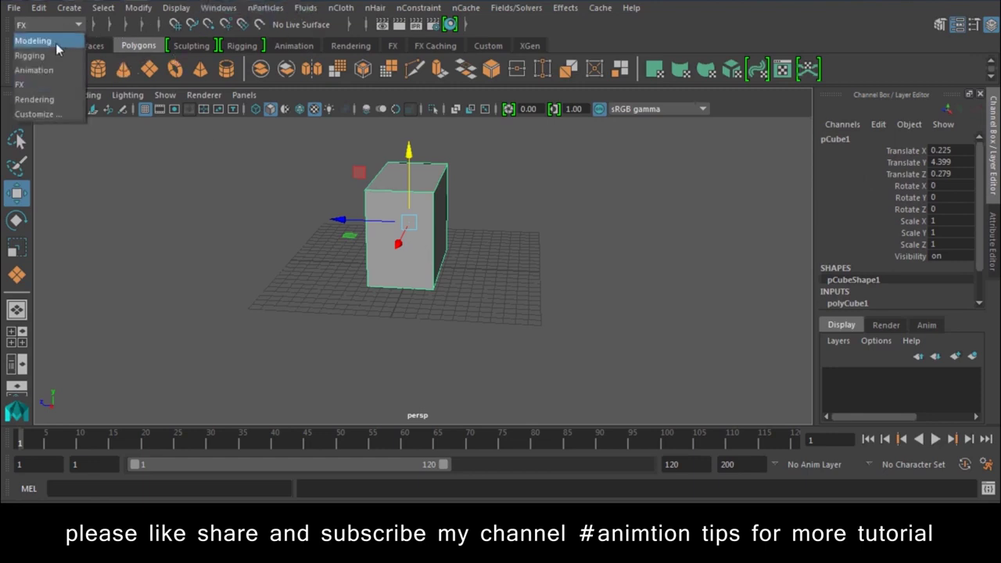
pyautogui.click(62, 43)
pyautogui.click(347, 8)
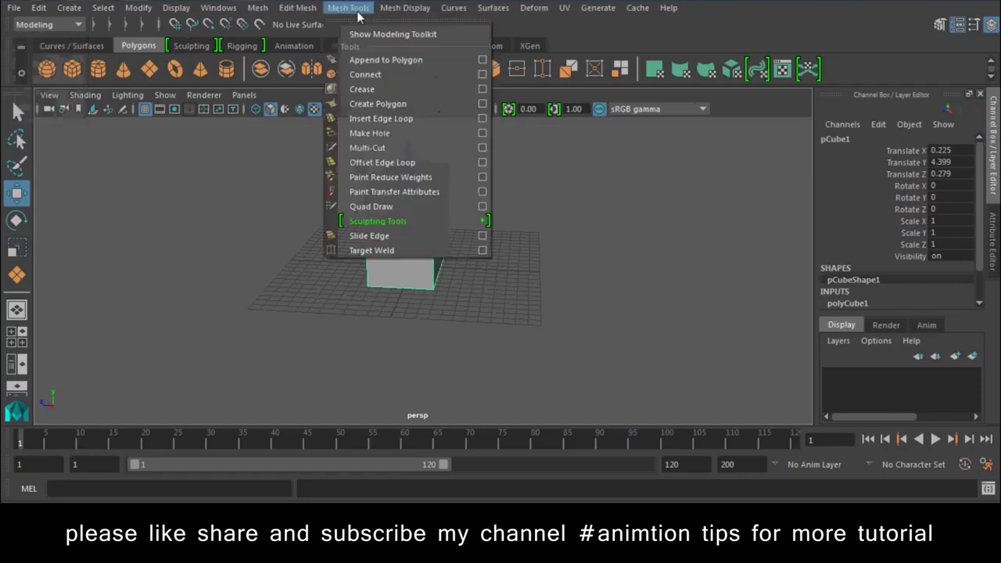
# - Insert two edge loops around the box
pyautogui.click(405, 118)
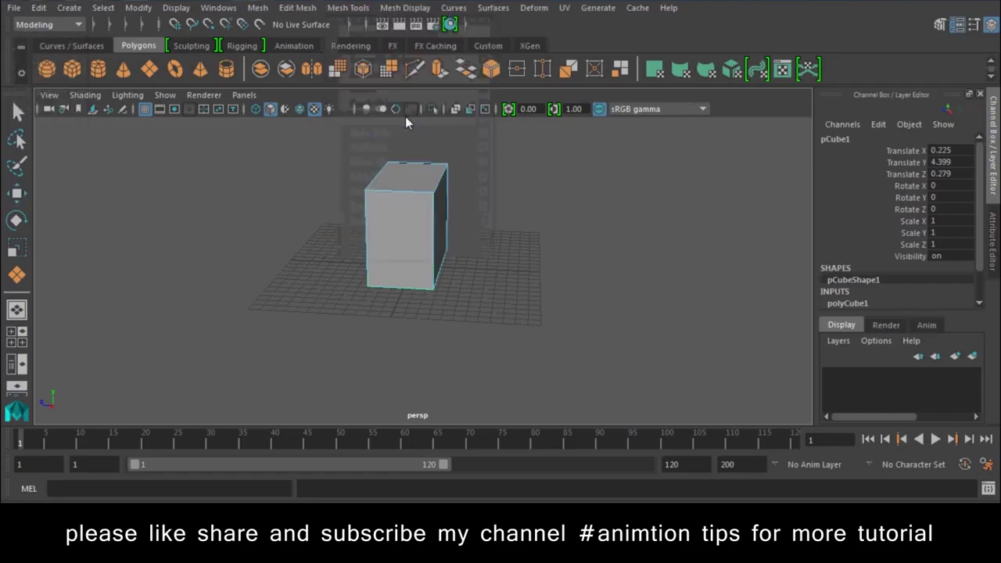
pyautogui.click(432, 180)
pyautogui.keyDown('alt'); pyautogui.moveTo(396, 199); pyautogui.dragTo(511, 207); pyautogui.keyUp('alt')
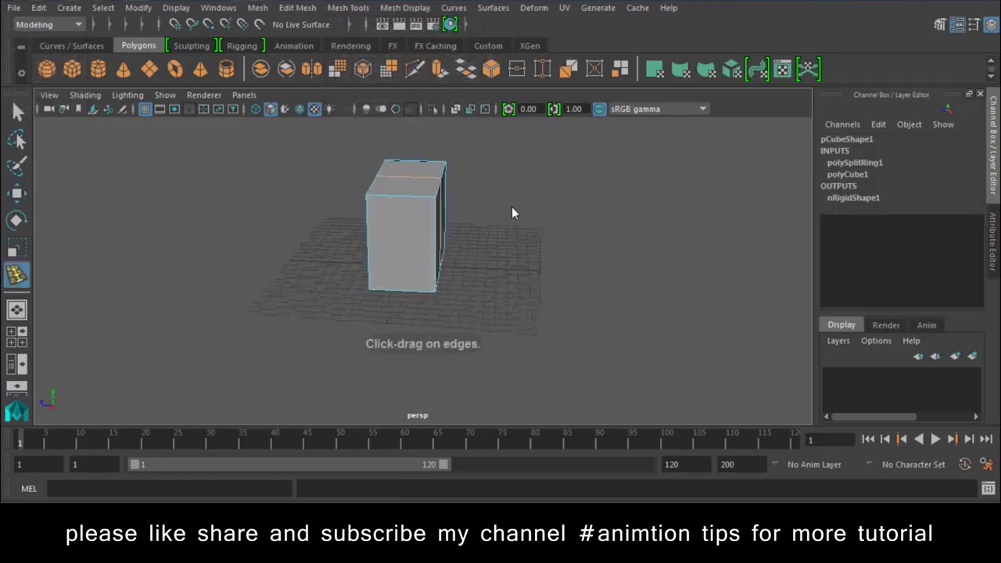
pyautogui.click(399, 193)
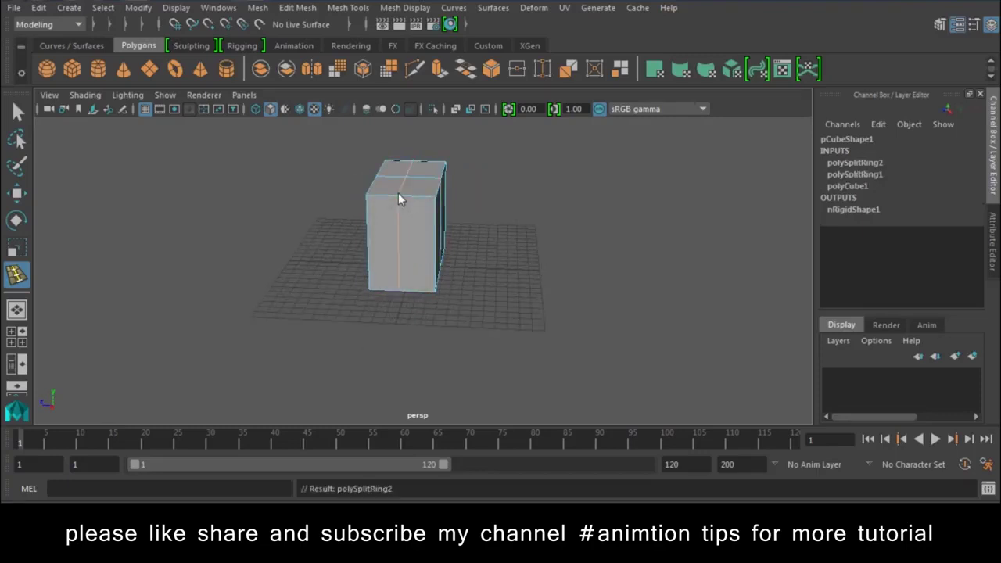
# - Scale the new loops outward to make the column wider and shorter, then reselect the object
pyautogui.press('r')
pyautogui.moveTo(397, 246); pyautogui.dragTo(387, 263)
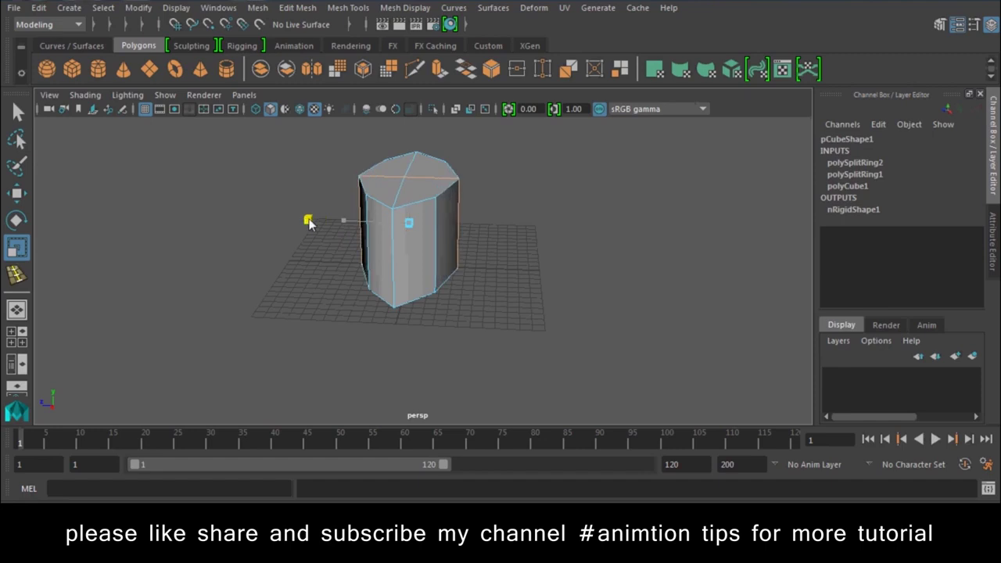
pyautogui.moveTo(464, 225); pyautogui.dragTo(376, 234)
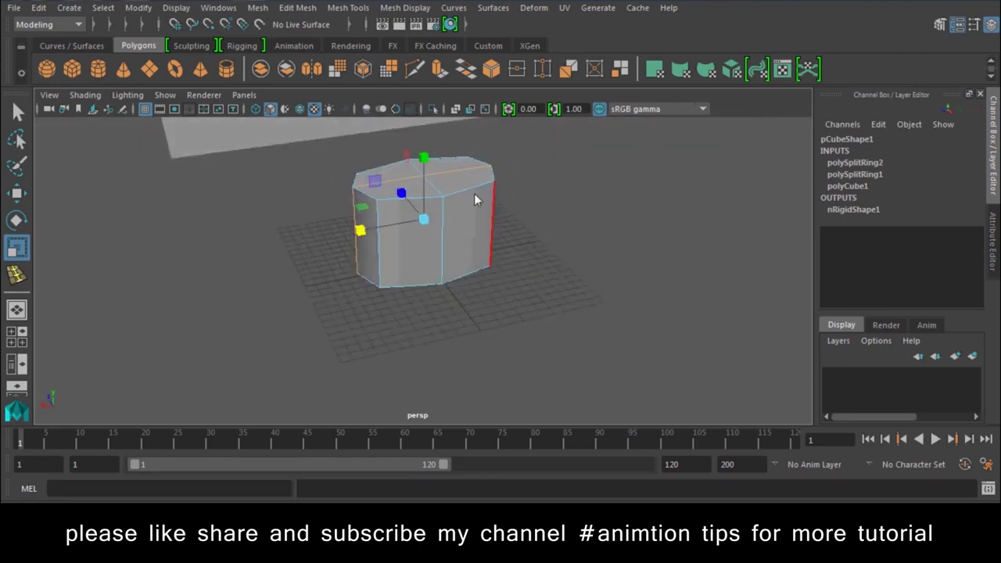
pyautogui.rightClick(468, 143)
pyautogui.click(546, 125)
pyautogui.click(489, 188)
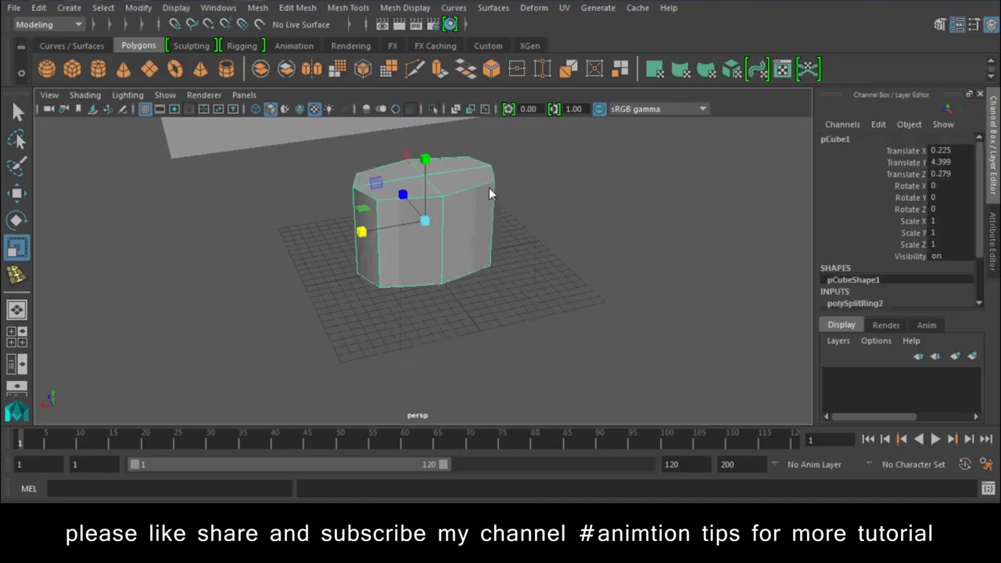
pyautogui.keyDown('alt'); pyautogui.moveTo(483, 229); pyautogui.dragTo(292, 232); pyautogui.keyUp('alt')
# - Replay the cloth over the column in smooth preview, rewind to frame 1, and select pCube1
pyautogui.click(297, 235)
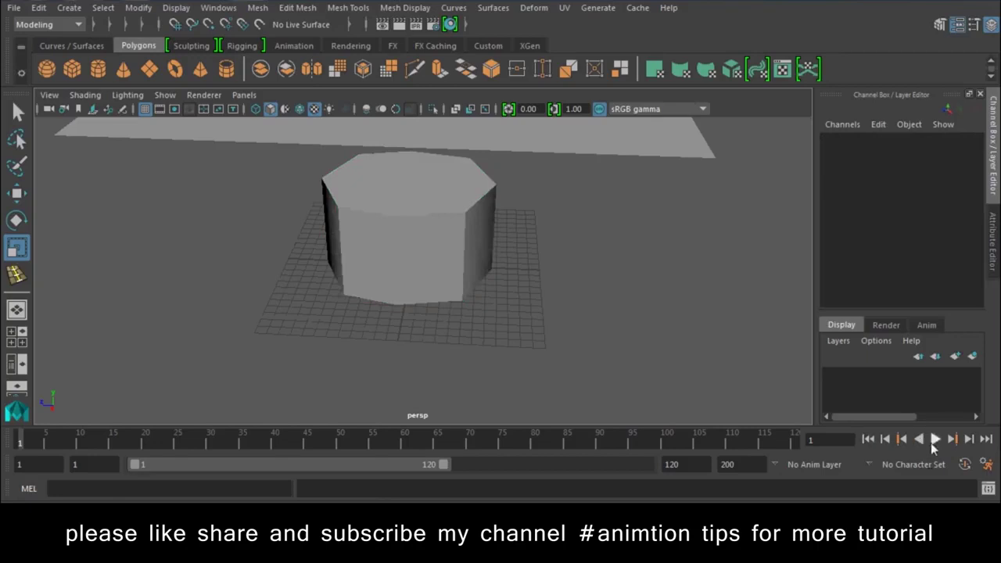
pyautogui.click(935, 440)
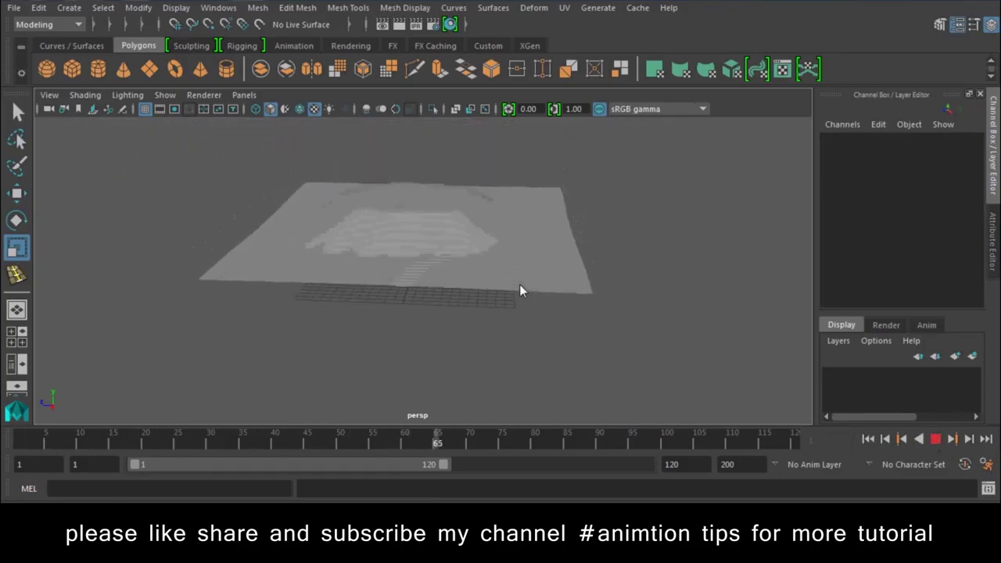
pyautogui.moveTo(574, 205)
pyautogui.keyDown('alt'); pyautogui.mouseDown()
pyautogui.moveTo(507, 332)
pyautogui.moveTo(340, 234)
pyautogui.mouseUp(); pyautogui.keyUp('alt')
pyautogui.press('Escape')
pyautogui.moveTo(347, 234)
pyautogui.keyDown('alt'); pyautogui.mouseDown(button='right')
pyautogui.moveTo(474, 308)
pyautogui.moveTo(461, 307)
pyautogui.mouseUp(button='right'); pyautogui.keyUp('alt')
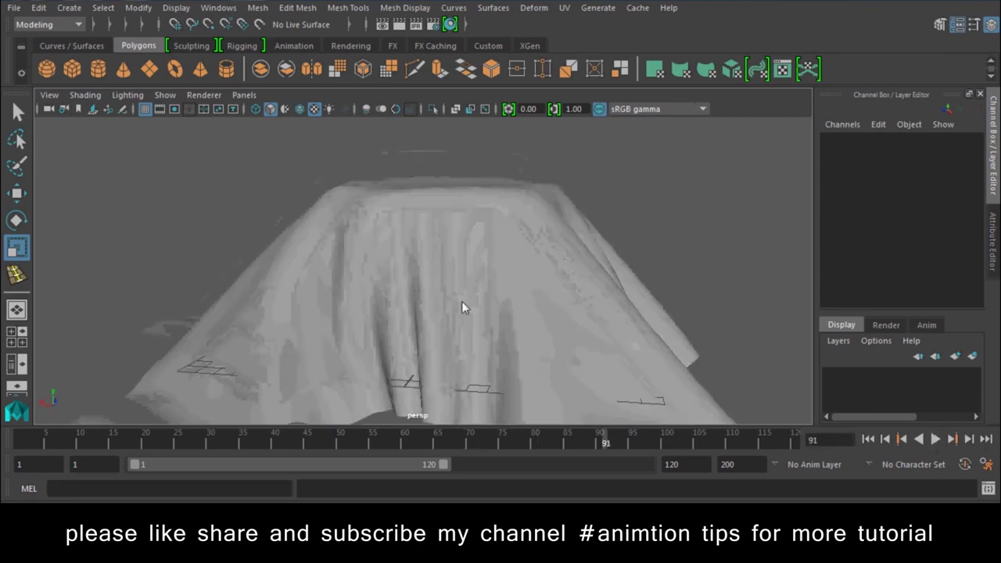
pyautogui.press('3')
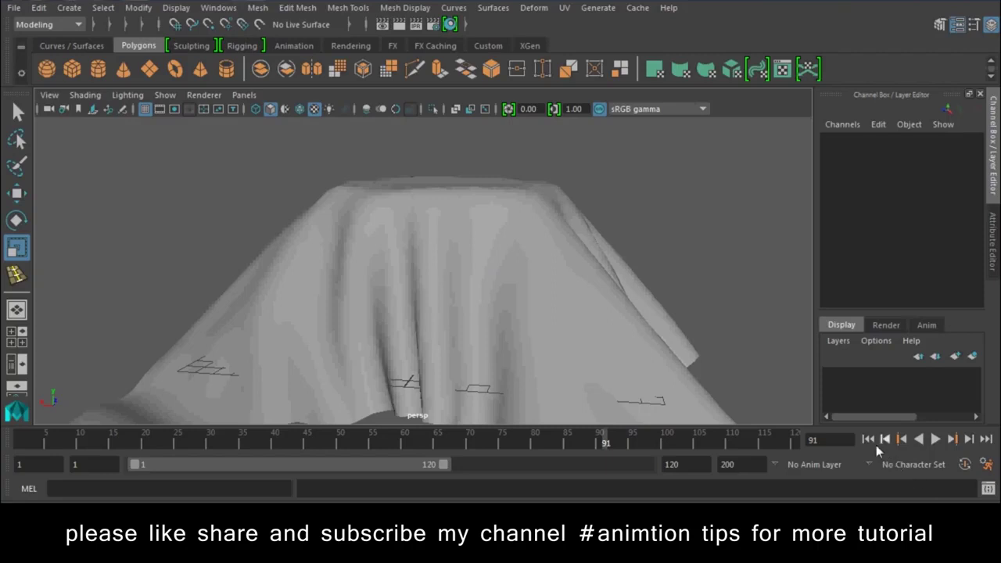
pyautogui.click(869, 439)
pyautogui.keyDown('alt'); pyautogui.moveTo(477, 292); pyautogui.dragTo(370, 228, button='right'); pyautogui.keyUp('alt')
pyautogui.click(460, 226)
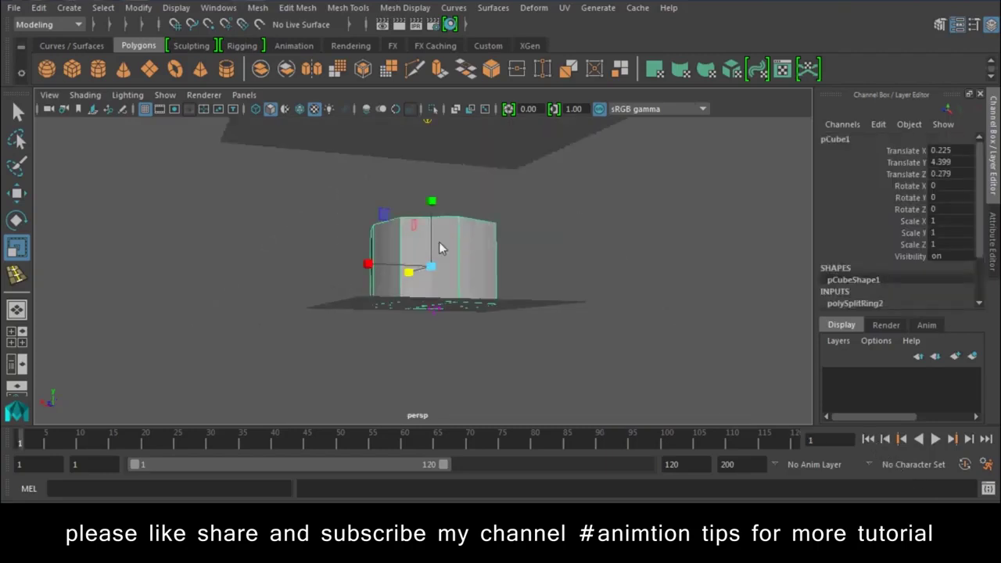
# - Scale pCube1 uniformly to 1.664 in smooth preview and inspect the cloth from several angles
pyautogui.moveTo(438, 242); pyautogui.dragTo(495, 257, button='middle')
pyautogui.press('3')
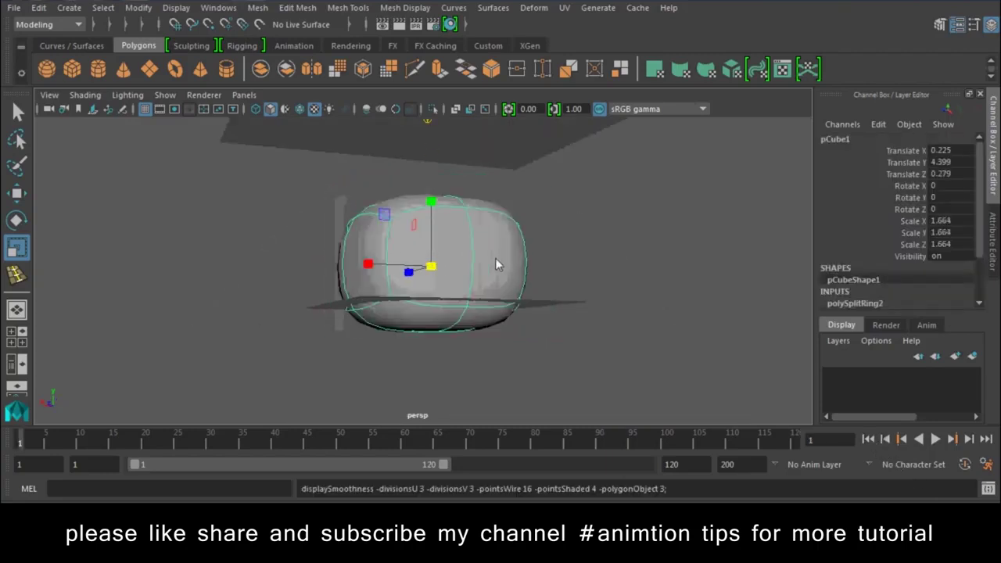
pyautogui.keyDown('alt'); pyautogui.moveTo(495, 257); pyautogui.dragTo(520, 276); pyautogui.keyUp('alt')
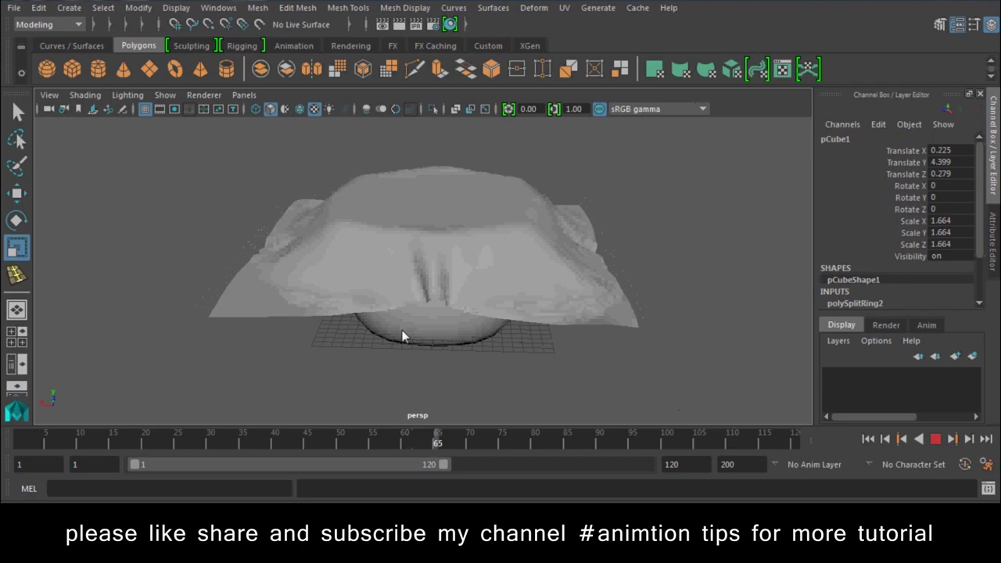
pyautogui.keyDown('alt'); pyautogui.moveTo(592, 362); pyautogui.dragTo(561, 319); pyautogui.keyUp('alt')
pyautogui.click(483, 347)
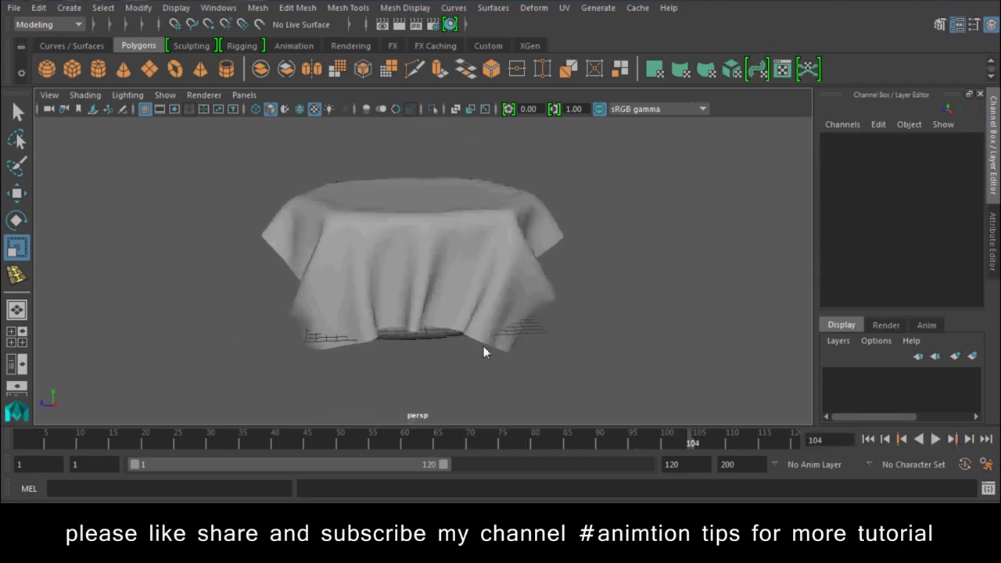
pyautogui.click(426, 328)
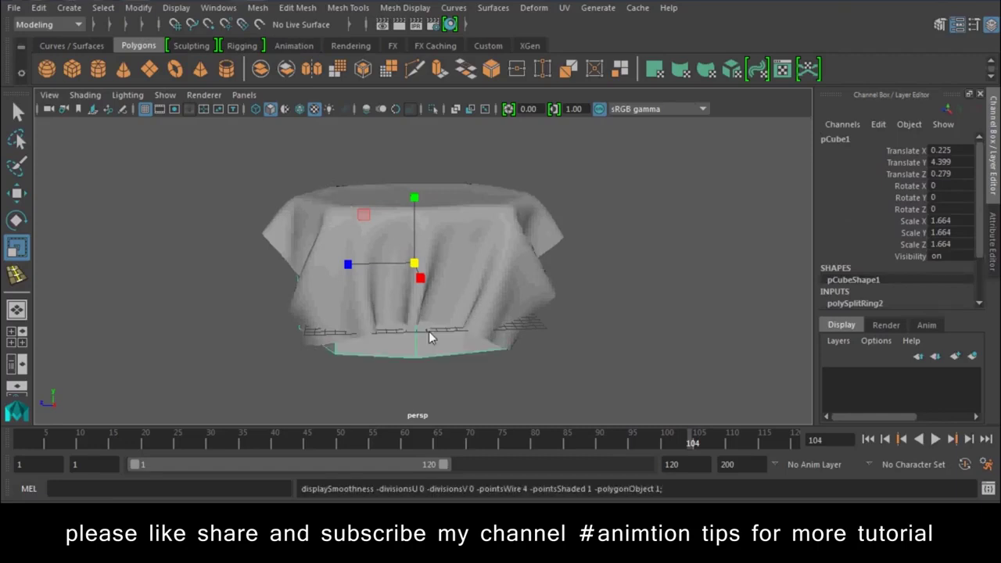
pyautogui.click(681, 336)
pyautogui.moveTo(412, 302)
pyautogui.keyDown('alt'); pyautogui.mouseDown()
pyautogui.moveTo(578, 365)
pyautogui.moveTo(691, 353)
pyautogui.moveTo(577, 329)
pyautogui.moveTo(267, 195)
pyautogui.mouseUp(); pyautogui.keyUp('alt')
pyautogui.keyDown('alt'); pyautogui.moveTo(346, 248); pyautogui.dragTo(435, 310); pyautogui.keyUp('alt')
pyautogui.click(436, 309)
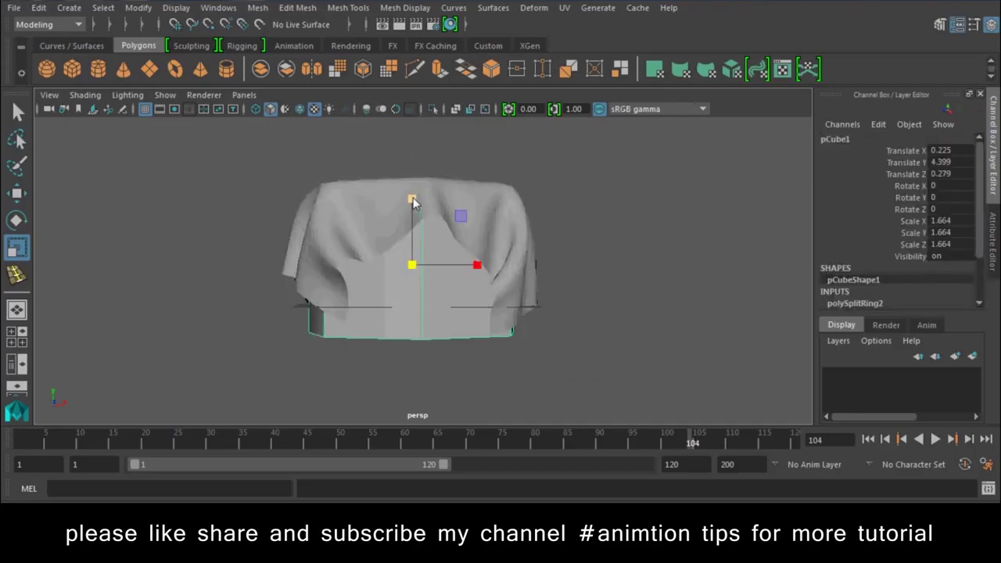
# - Squash pCube1 in Y, raise it to Translate Y 10.217, and replay the cloth from frame 1
pyautogui.moveTo(413, 200); pyautogui.dragTo(406, 265)
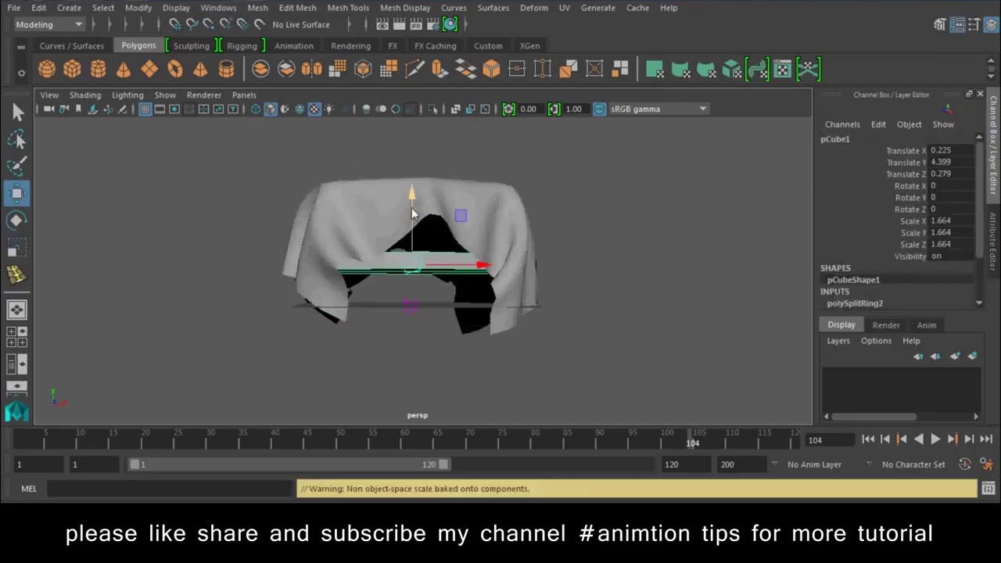
pyautogui.moveTo(413, 212); pyautogui.dragTo(419, 148)
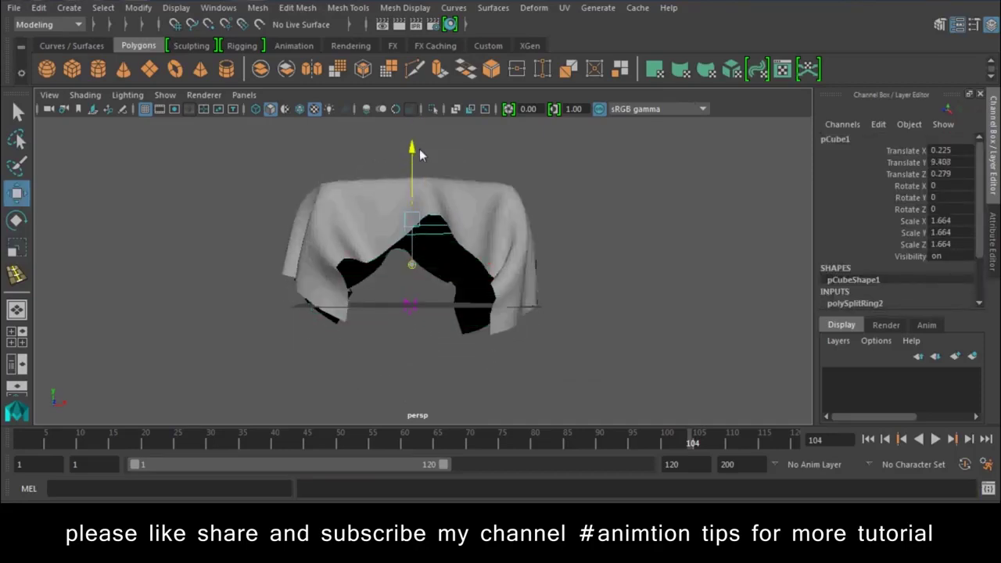
pyautogui.click(633, 271)
pyautogui.click(867, 440)
pyautogui.click(935, 439)
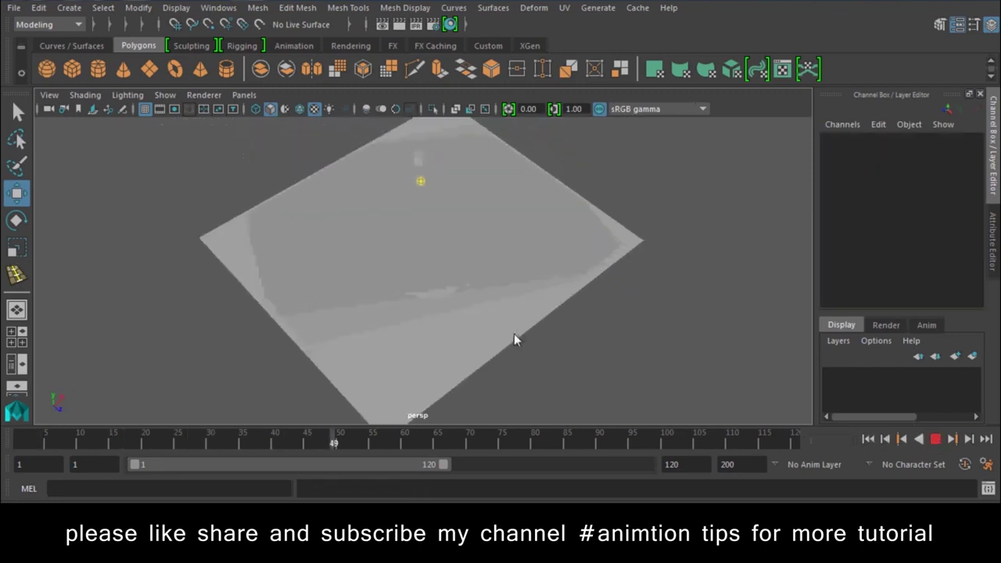
pyautogui.click(935, 440)
# - Replay the drape again from frame 1, stop at frame 85, and select pPlane1
pyautogui.moveTo(632, 279)
pyautogui.keyDown('alt'); pyautogui.mouseDown()
pyautogui.moveTo(621, 349)
pyautogui.moveTo(545, 284)
pyautogui.moveTo(594, 181)
pyautogui.moveTo(817, 226)
pyautogui.moveTo(563, 272)
pyautogui.moveTo(605, 337)
pyautogui.moveTo(591, 300)
pyautogui.moveTo(593, 321)
pyautogui.mouseUp(); pyautogui.keyUp('alt')
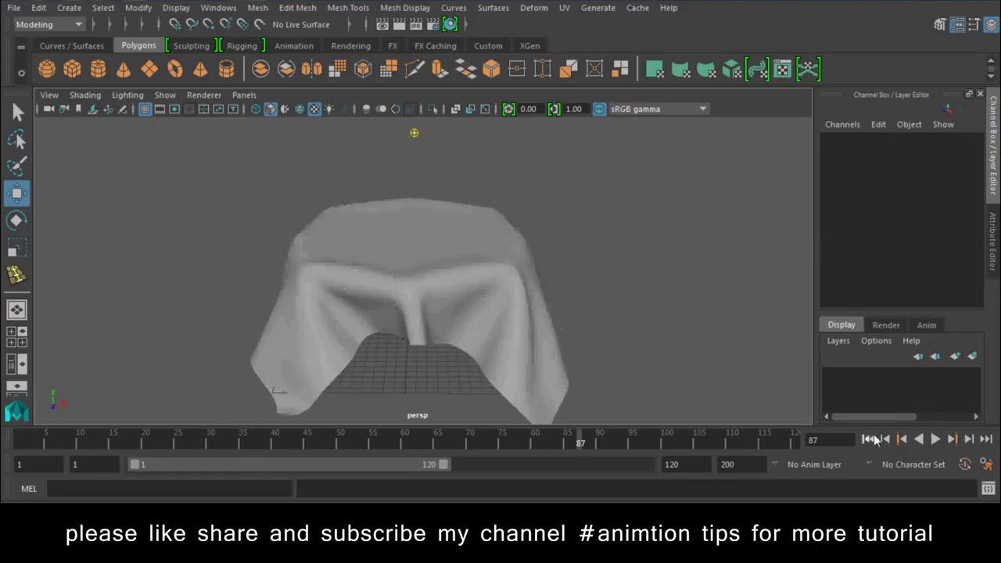
pyautogui.click(867, 441)
pyautogui.click(935, 440)
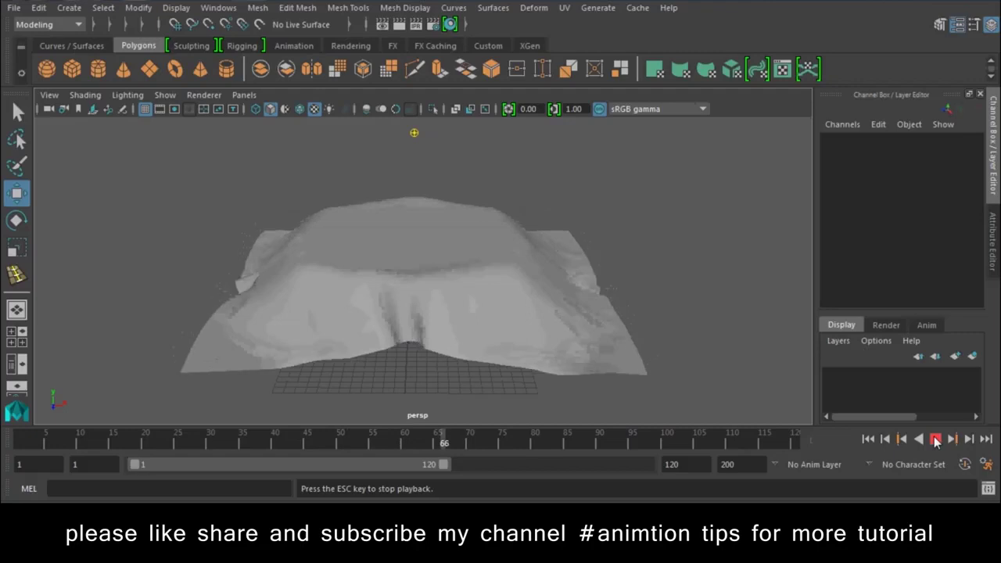
pyautogui.click(936, 440)
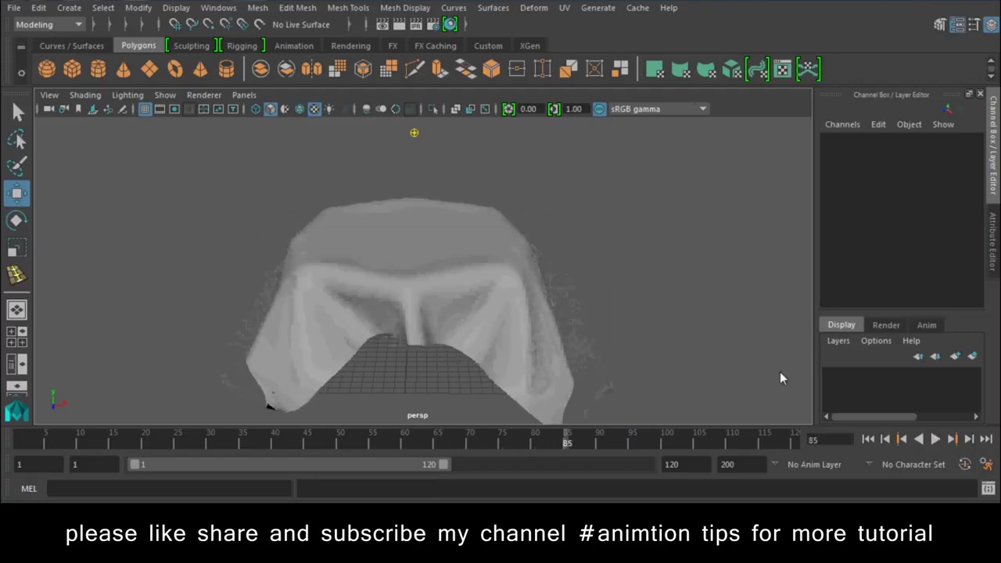
pyautogui.click(516, 340)
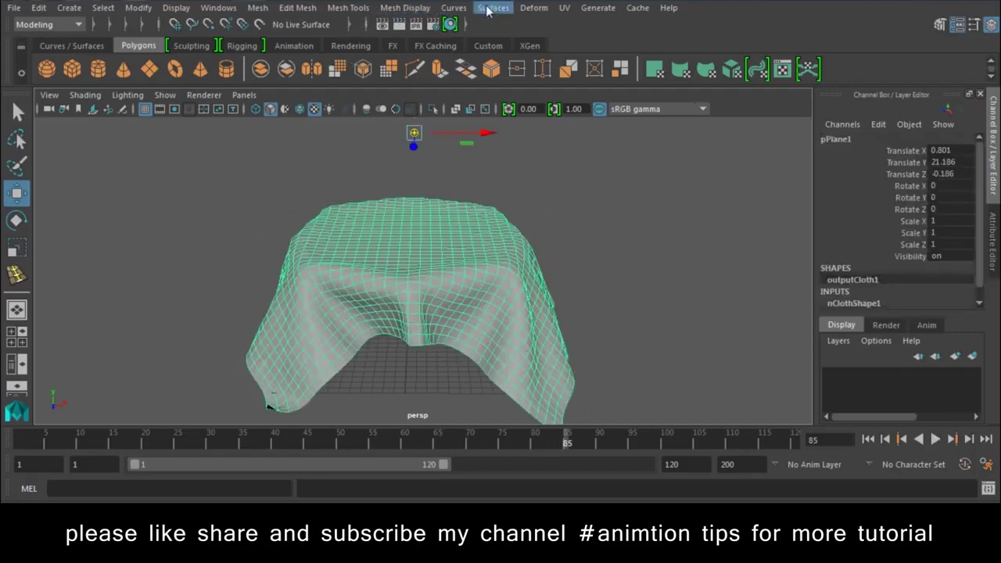
# - Switch to the FX menu set and create a new nObject nCache for the cloth through frame 120
pyautogui.click(38, 24)
pyautogui.click(49, 90)
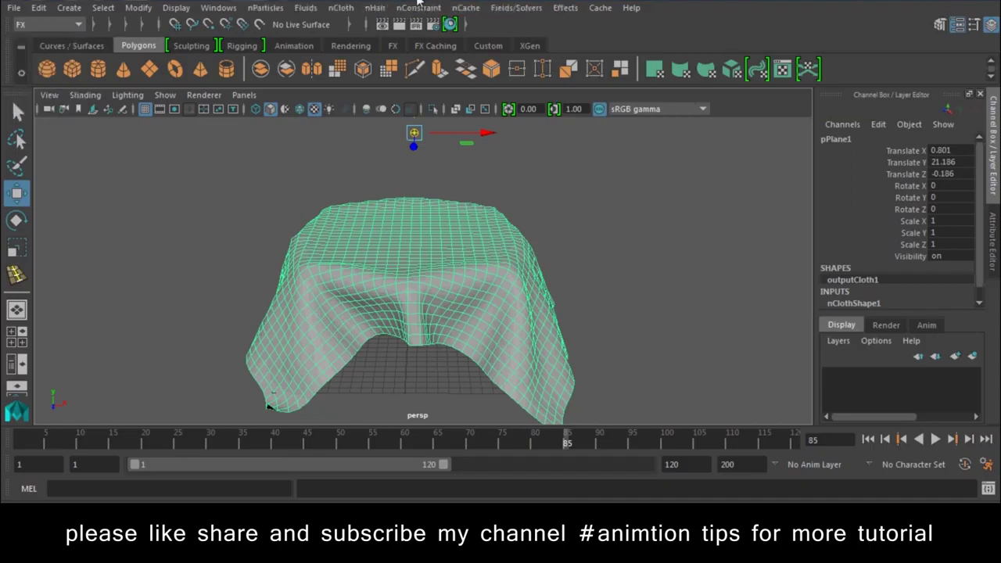
pyautogui.click(472, 8)
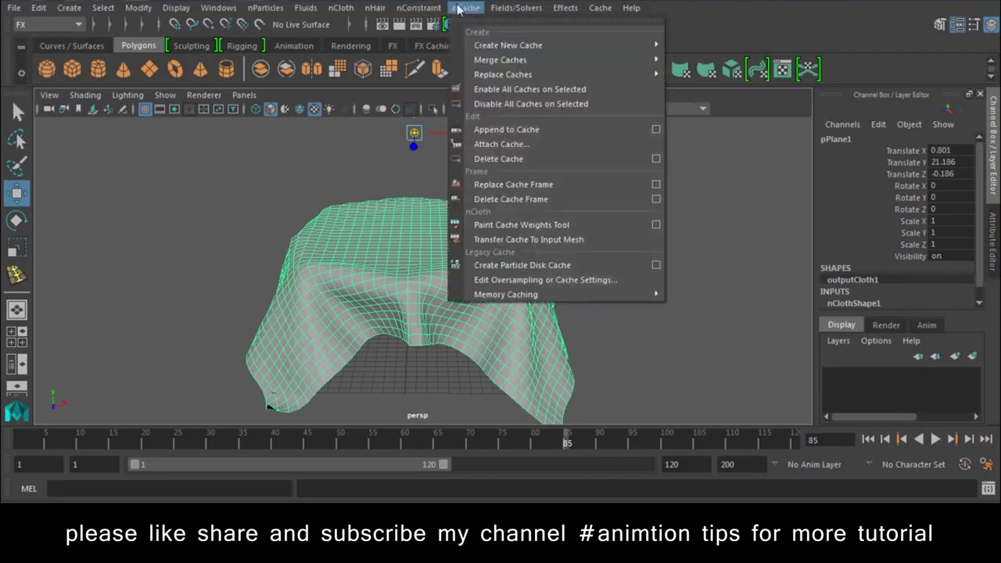
pyautogui.click(457, 9)
pyautogui.click(341, 9)
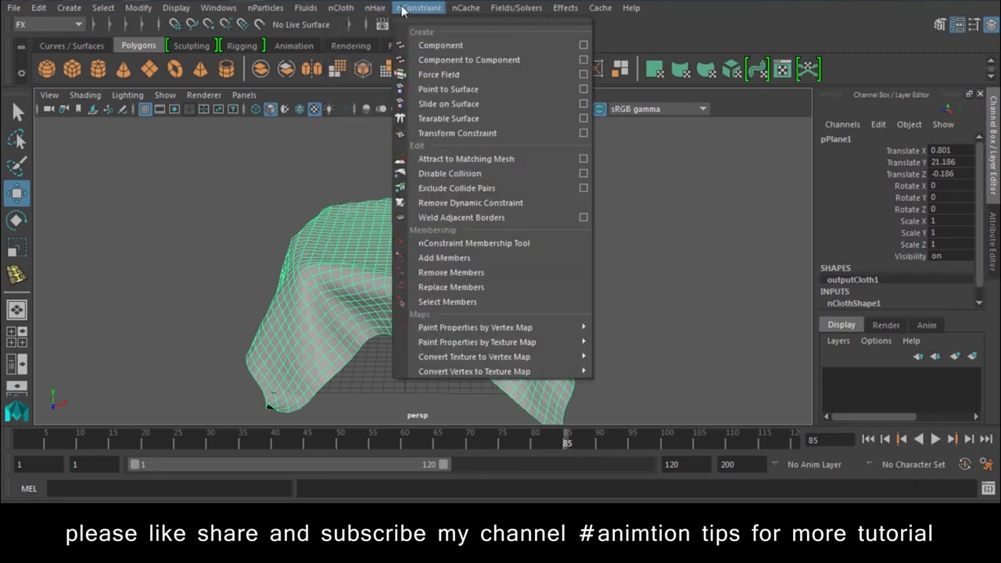
pyautogui.moveTo(563, 46)
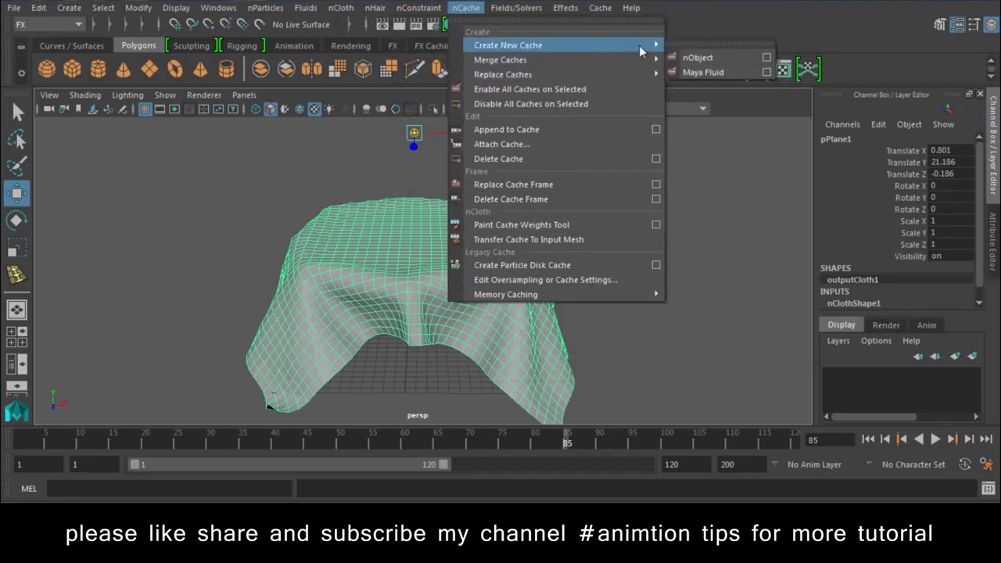
pyautogui.click(697, 58)
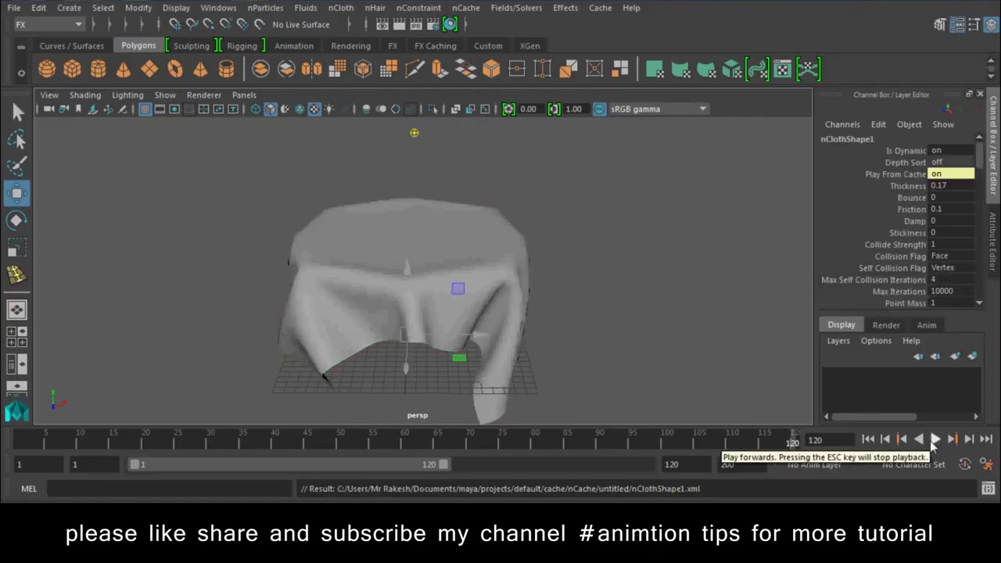
# - Play the cached cloth animation and stop it at frame 102
pyautogui.click(934, 440)
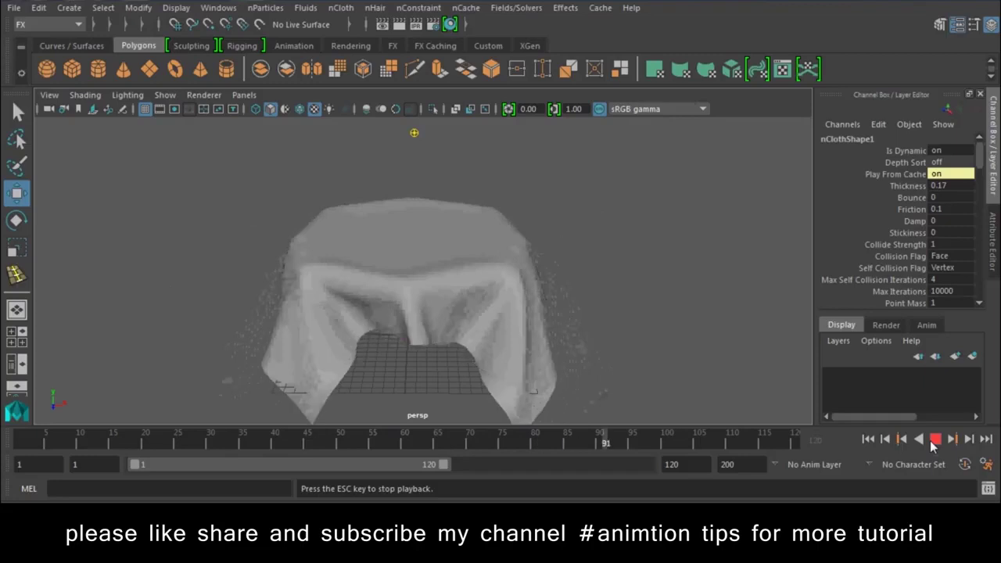
pyautogui.click(934, 442)
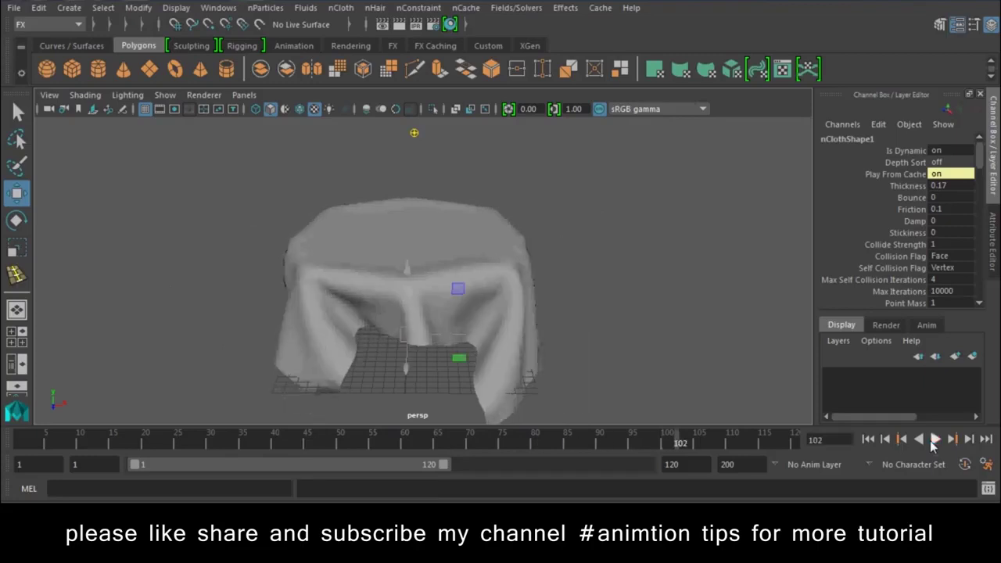
pyautogui.click(454, 12)
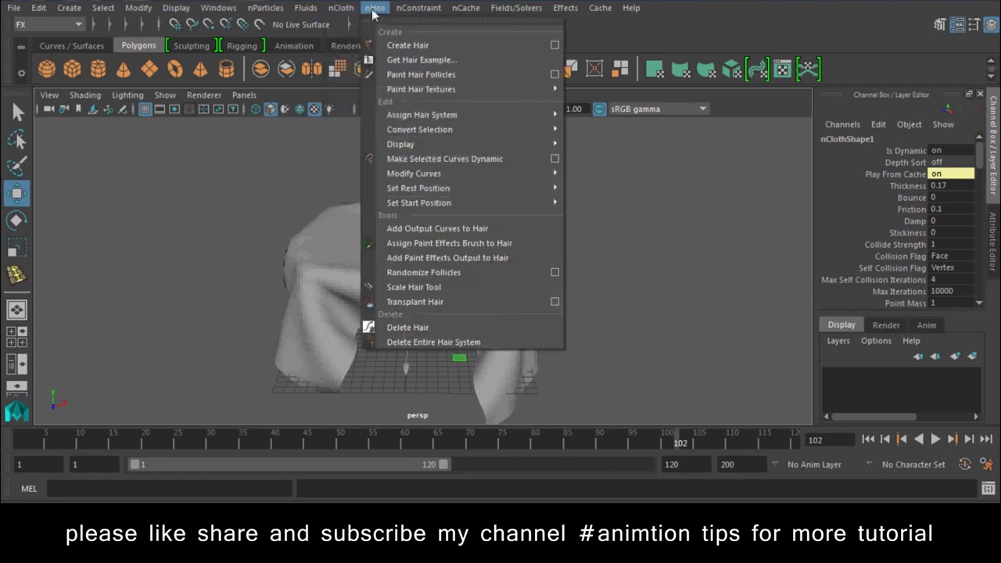
# - Browse the Fields/Solvers and nConstraint menus, then display the cloth's current simulated mesh
pyautogui.click(846, 10)
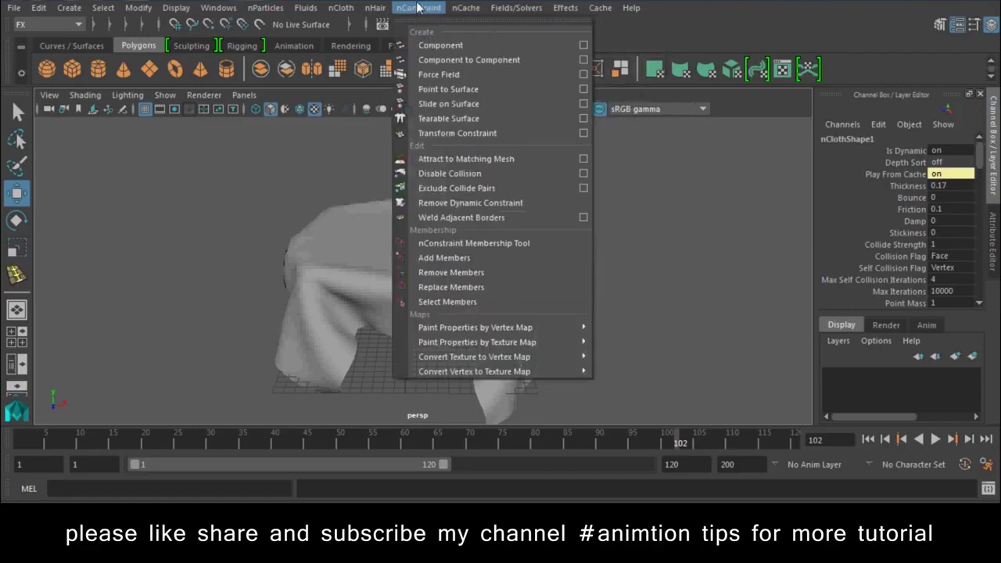
pyautogui.moveTo(477, 341)
pyautogui.click(419, 8)
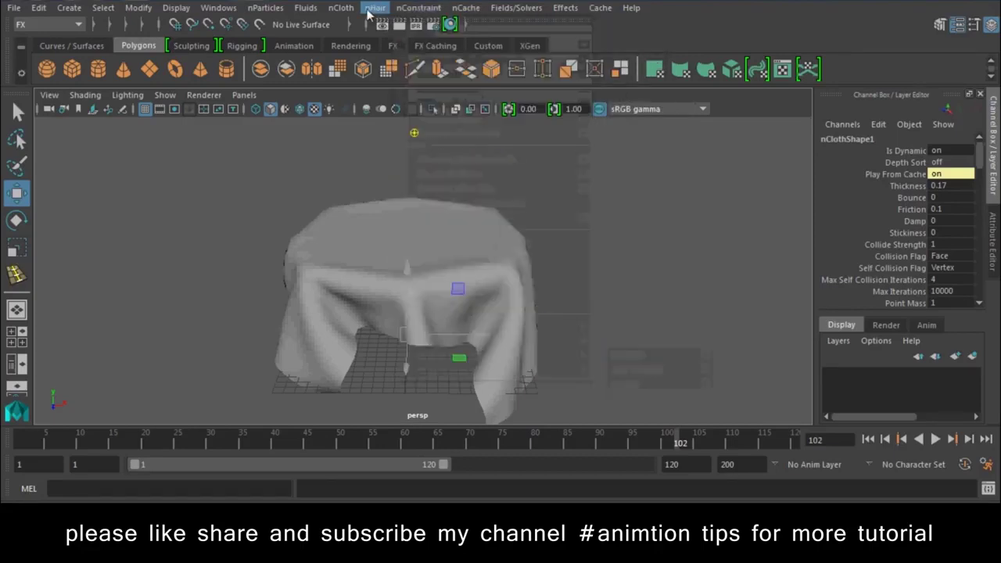
pyautogui.click(341, 8)
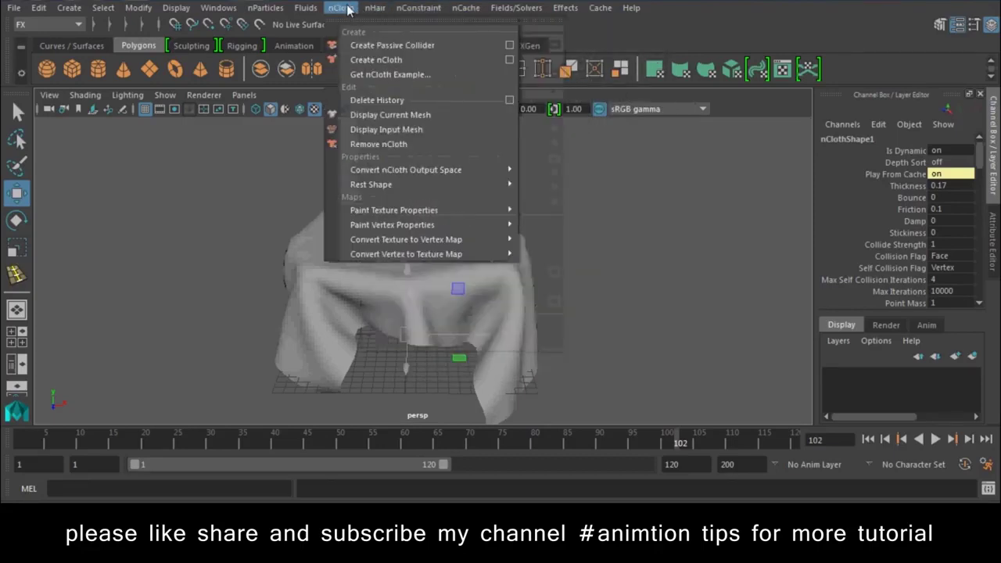
pyautogui.click(466, 118)
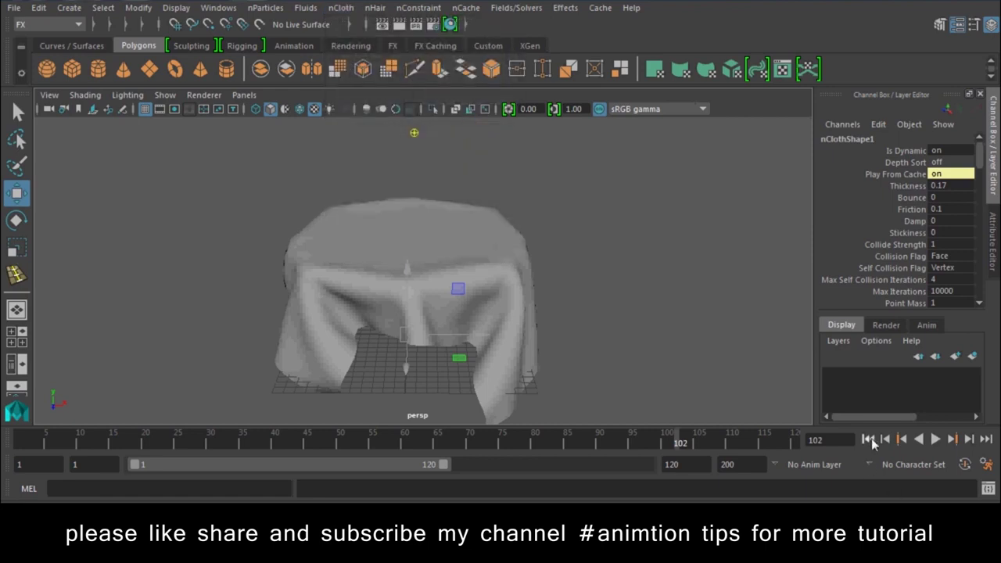
# - Replay the drape to frame 71, rewind to frame 1, and call up the plane's component menu
pyautogui.click(869, 439)
pyautogui.click(933, 440)
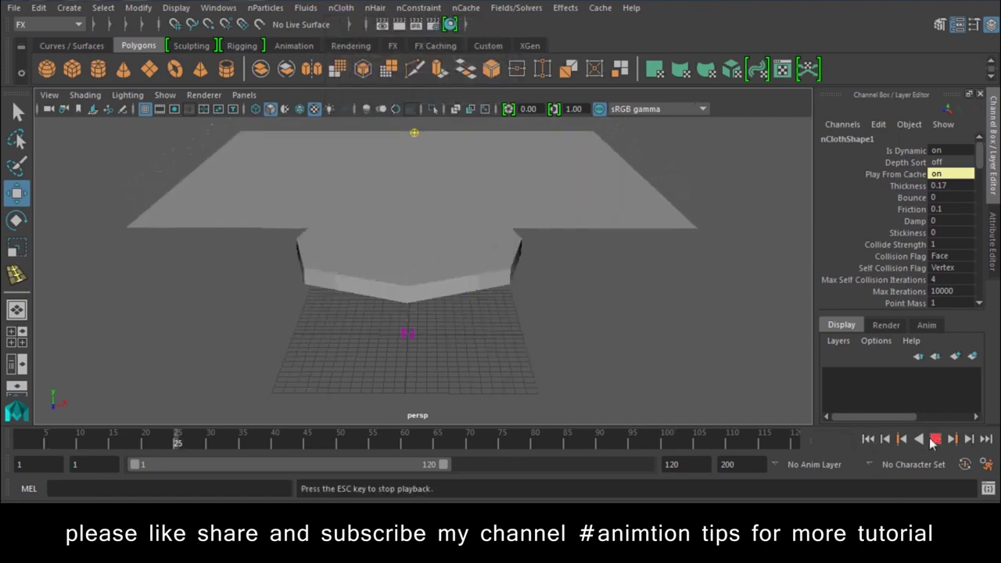
pyautogui.click(934, 440)
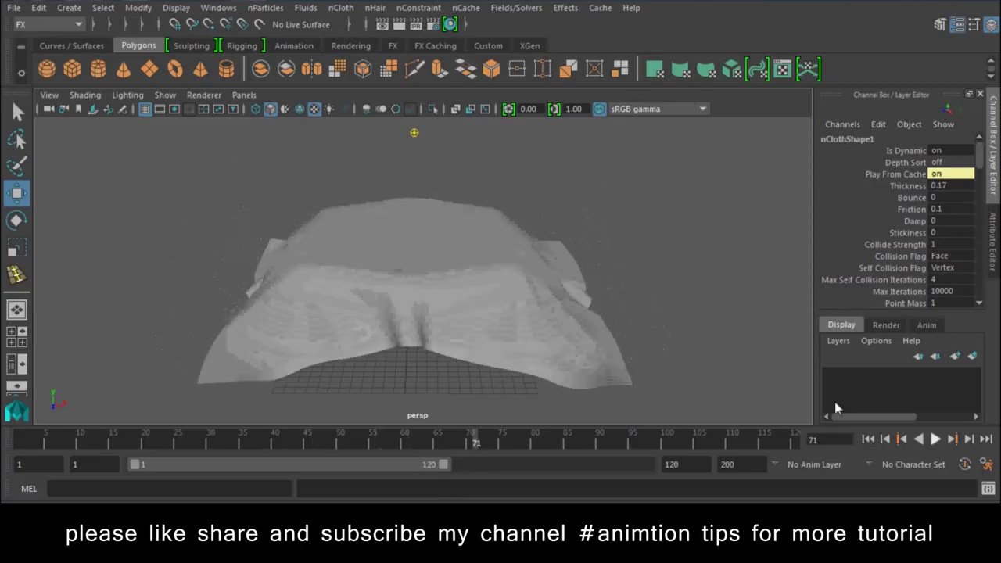
pyautogui.keyDown('alt'); pyautogui.moveTo(472, 304); pyautogui.dragTo(558, 268); pyautogui.keyUp('alt')
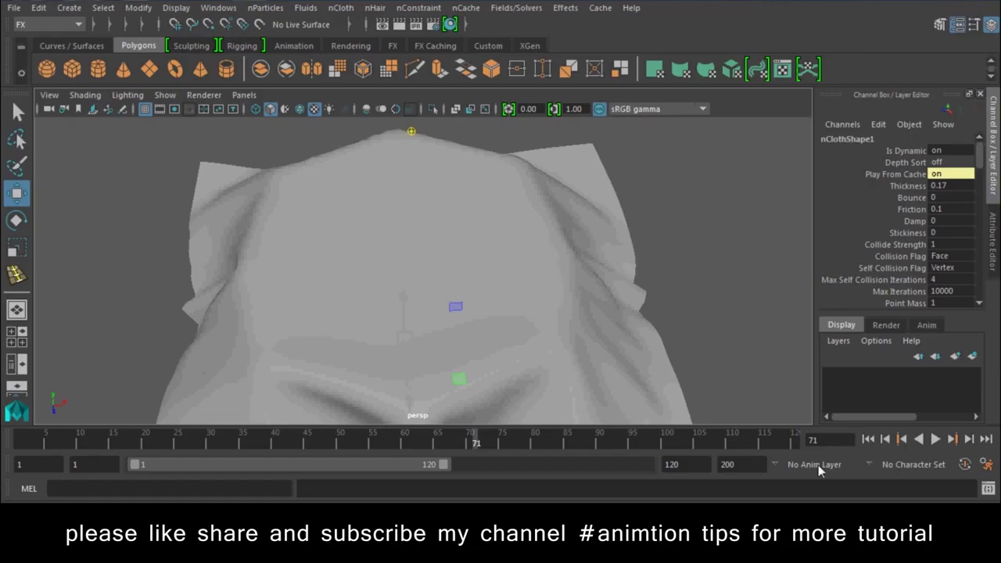
pyautogui.click(936, 440)
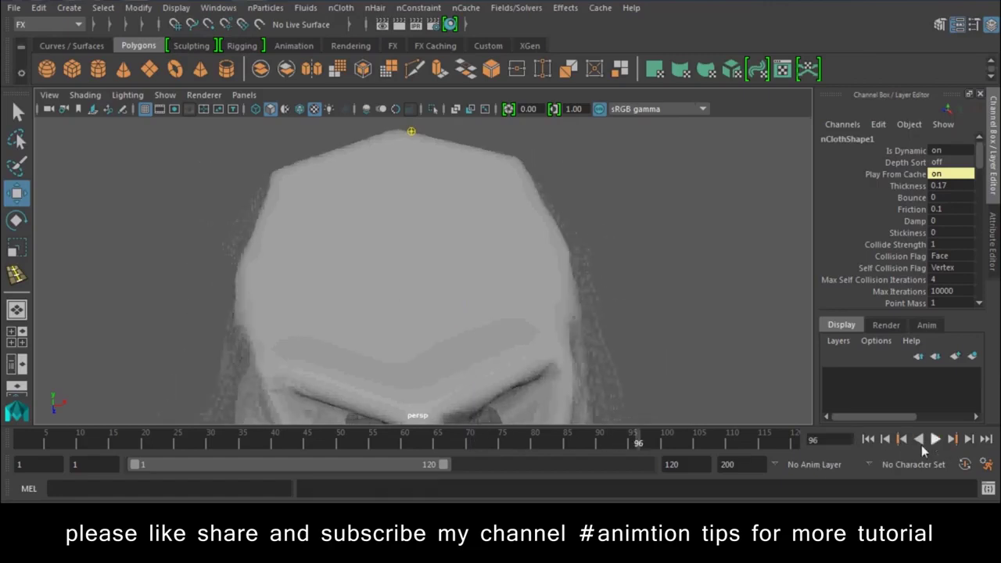
pyautogui.click(868, 439)
pyautogui.click(565, 192)
# - Select a rectangular ring of cloth vertices, make it a Tearable Surface, and play the simulation
pyautogui.moveTo(564, 191); pyautogui.dragTo(500, 109, button='right')
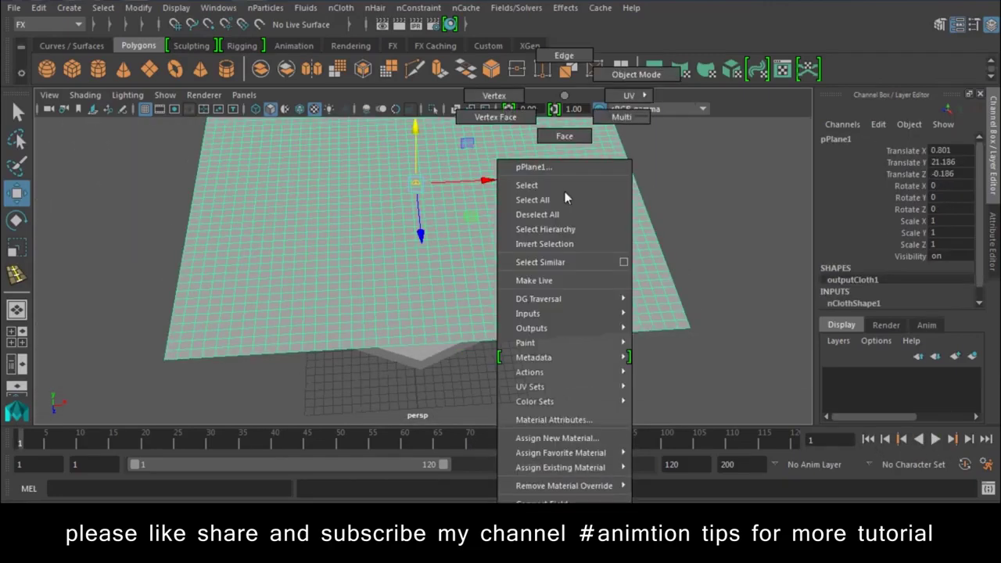
pyautogui.moveTo(479, 246)
pyautogui.keyDown('alt'); pyautogui.mouseDown()
pyautogui.moveTo(522, 240)
pyautogui.moveTo(541, 222)
pyautogui.mouseUp(); pyautogui.keyUp('alt')
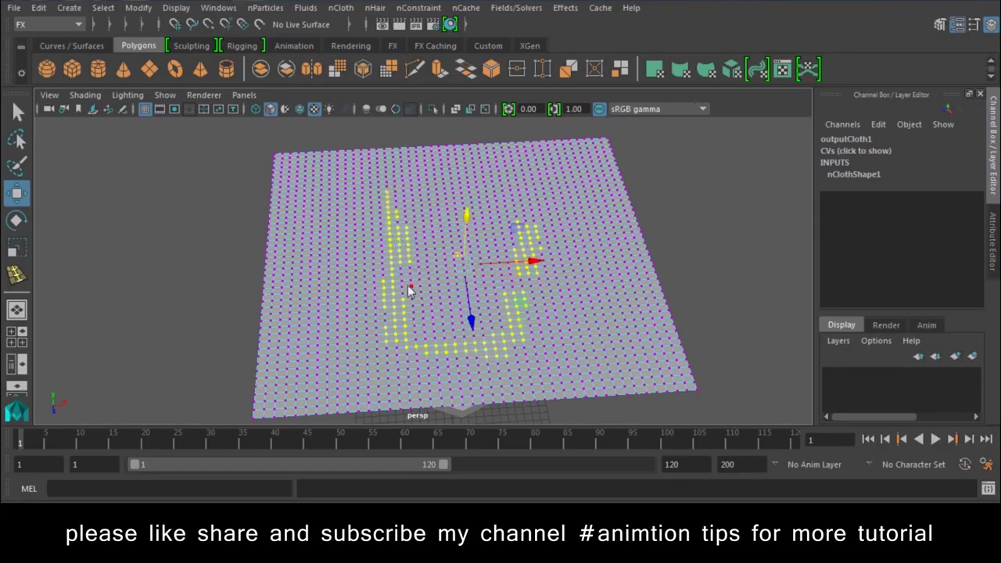
pyautogui.moveTo(450, 213)
pyautogui.keyDown('shift'); pyautogui.mouseDown()
pyautogui.moveTo(424, 199)
pyautogui.moveTo(493, 209)
pyautogui.mouseUp(); pyautogui.keyUp('shift')
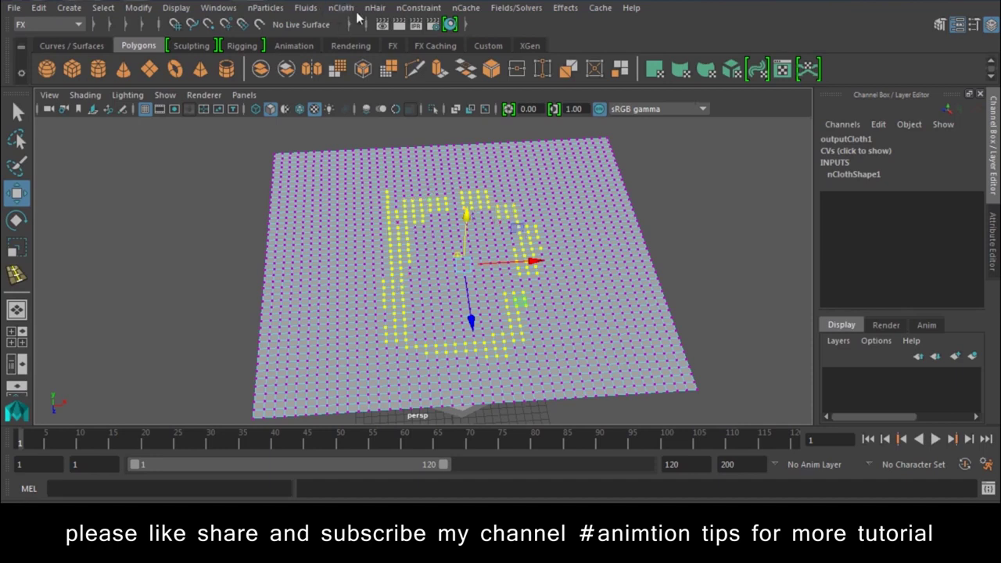
pyautogui.click(414, 7)
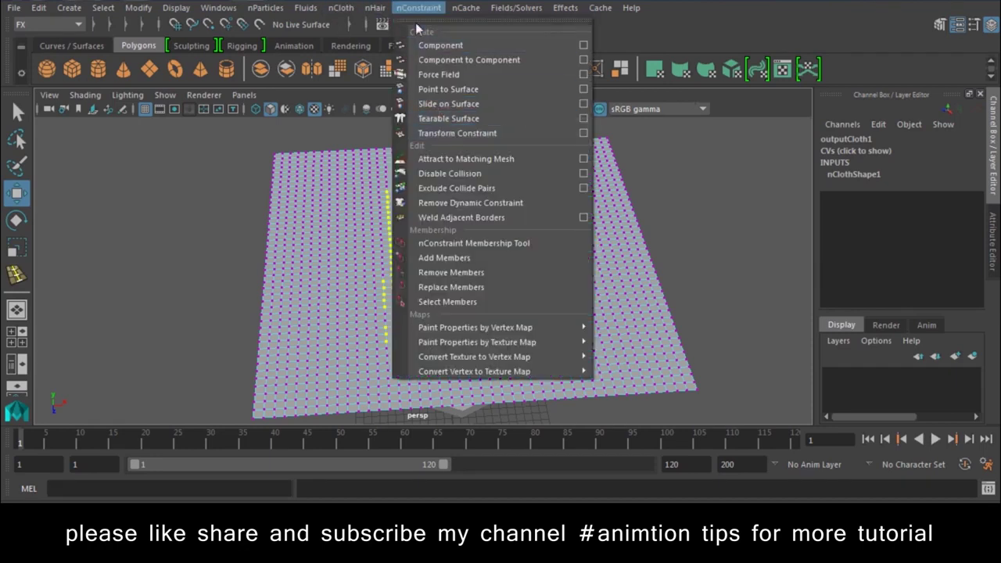
pyautogui.click(467, 119)
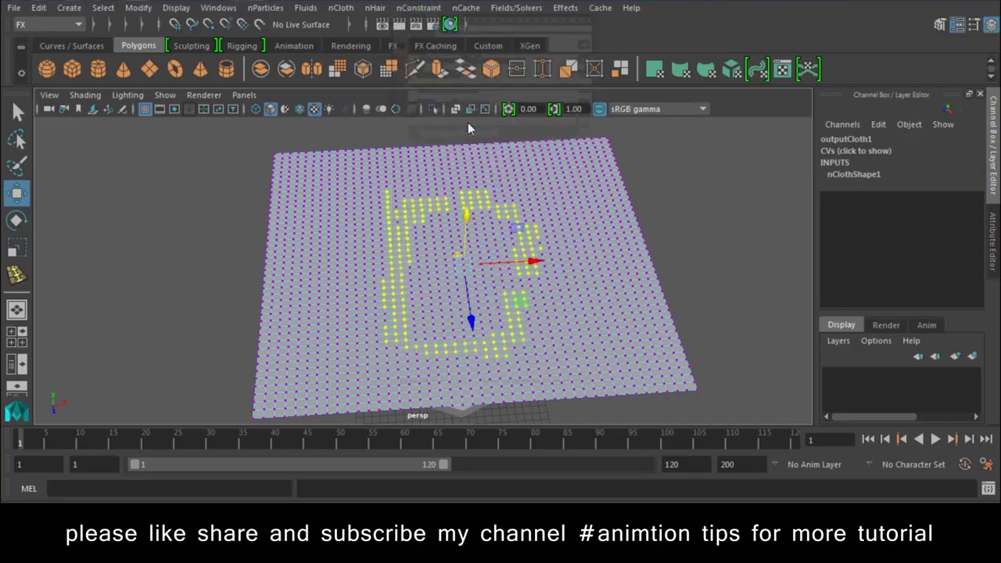
pyautogui.click(939, 441)
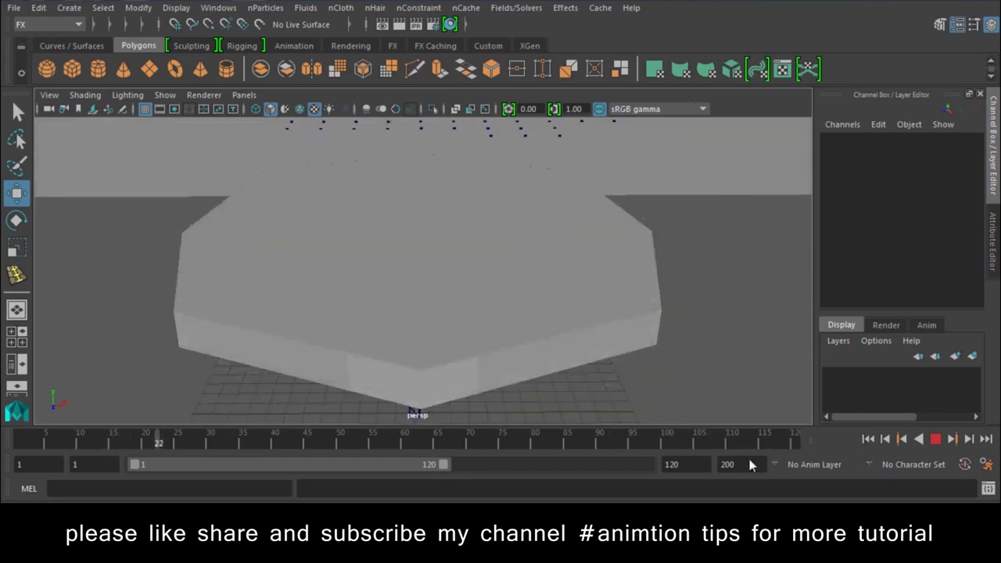
# - Extend the playback end to frame 500, replay the tearing cloth, and return to frame 1
pyautogui.doubleClick(671, 465)
pyautogui.write('50')
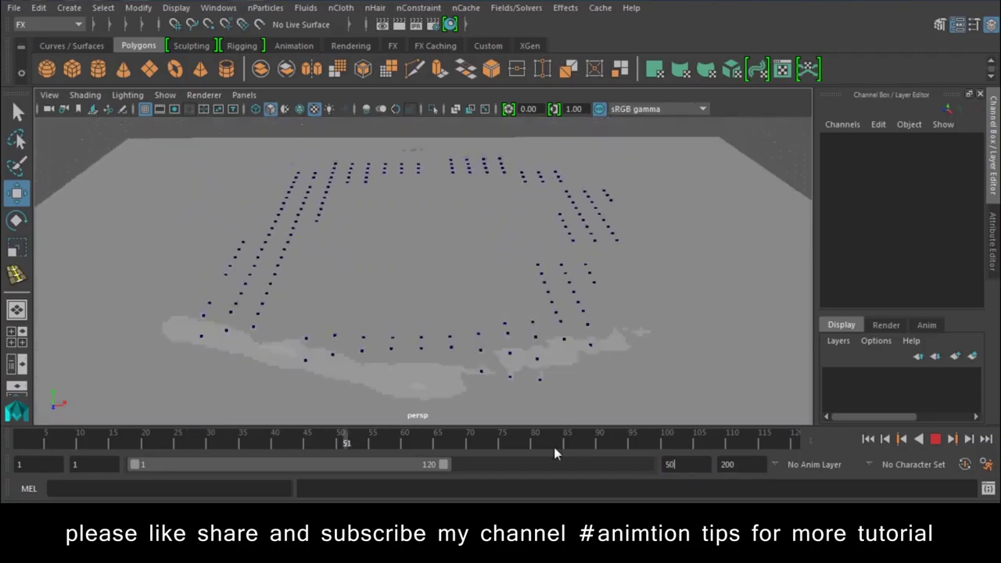
pyautogui.write('0')
pyautogui.press('Return')
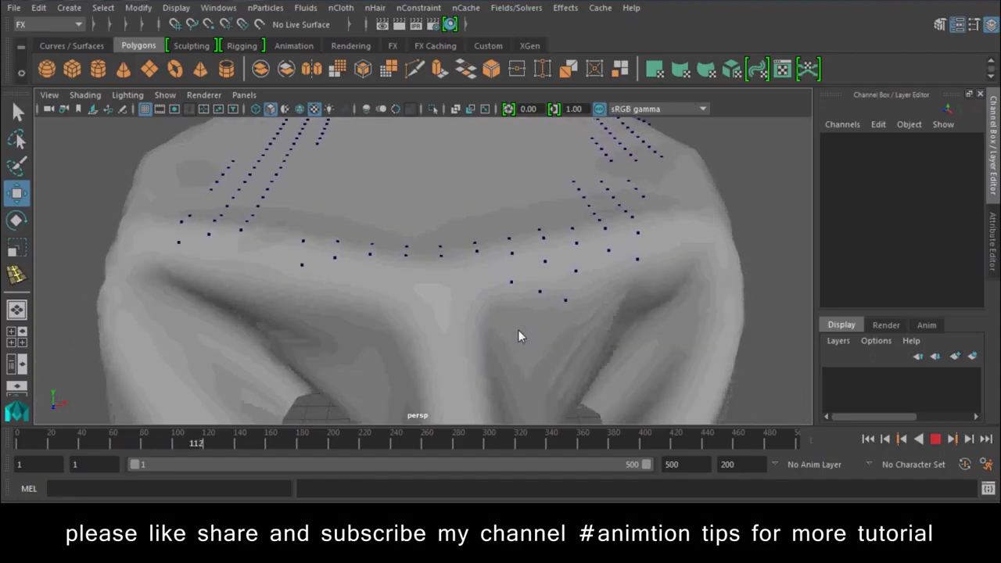
pyautogui.press('Escape')
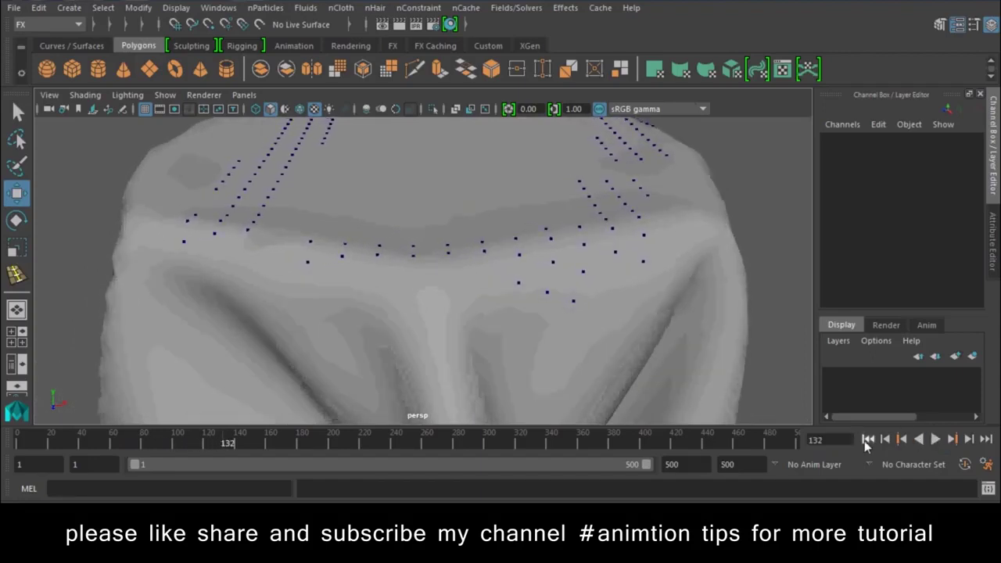
pyautogui.keyDown('alt'); pyautogui.moveTo(703, 320); pyautogui.dragTo(128, 117); pyautogui.keyUp('alt')
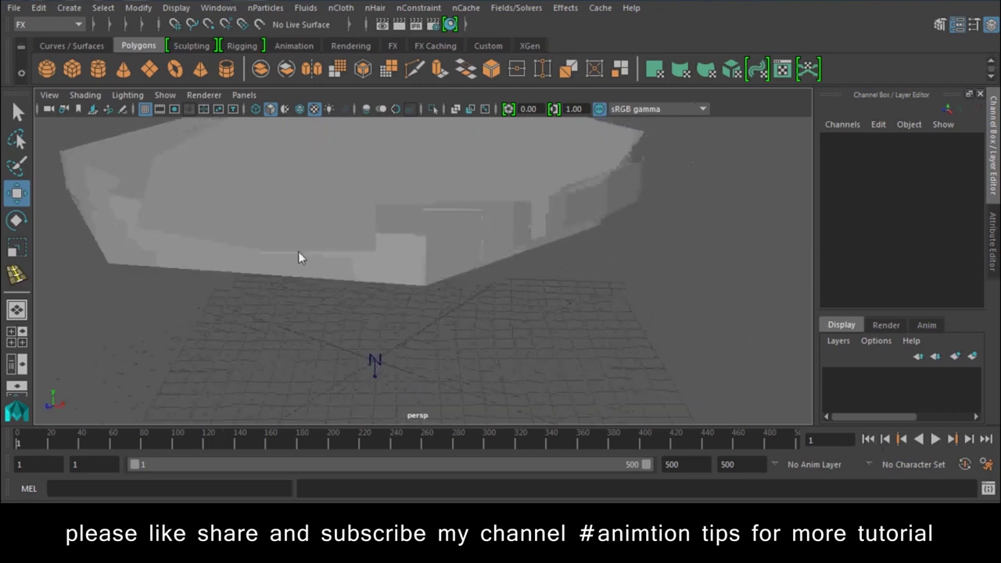
# - Draw a tall polygon cube column under the cloth and make it a passive collider
pyautogui.click(72, 68)
pyautogui.moveTo(367, 269)
pyautogui.keyDown('alt'); pyautogui.mouseDown()
pyautogui.moveTo(366, 201)
pyautogui.moveTo(429, 230)
pyautogui.moveTo(453, 254)
pyautogui.moveTo(452, 188)
pyautogui.mouseUp(); pyautogui.keyUp('alt')
pyautogui.keyDown('alt'); pyautogui.moveTo(406, 235); pyautogui.dragTo(432, 271); pyautogui.keyUp('alt')
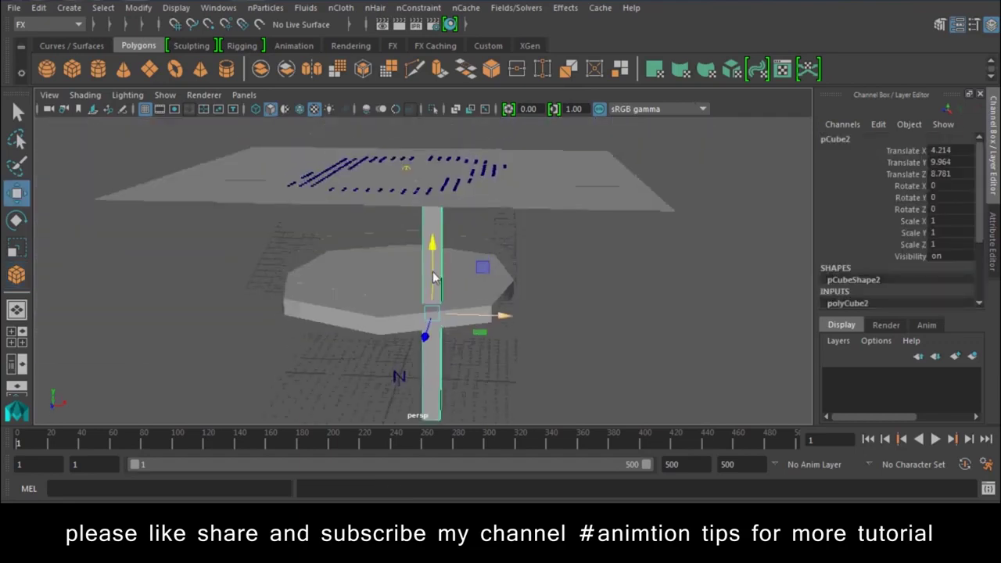
pyautogui.click(340, 8)
pyautogui.click(445, 50)
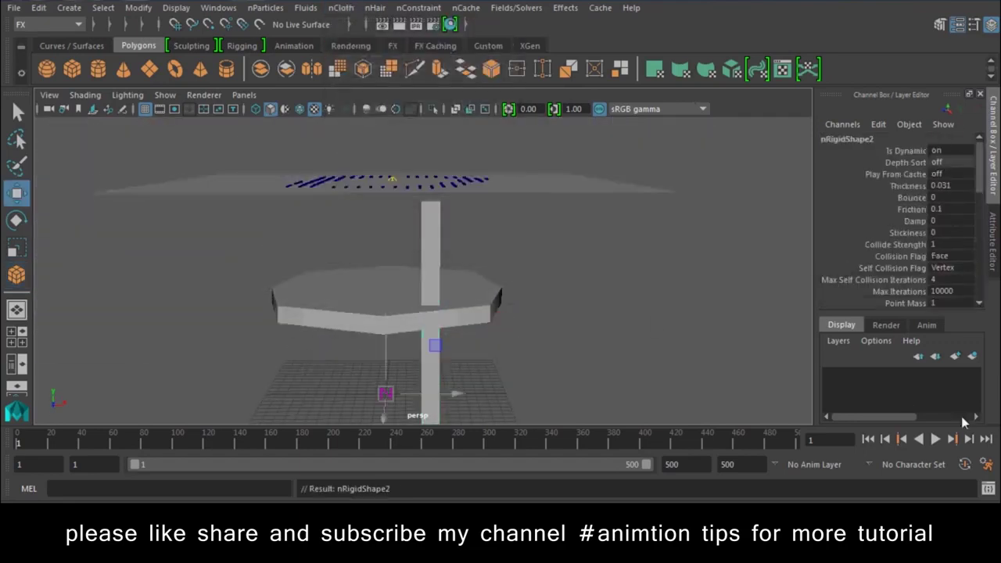
# - Play the simulation to frame 50 and orbit close to see the column piercing the cloth
pyautogui.keyDown('alt'); pyautogui.moveTo(488, 305); pyautogui.dragTo(778, 401); pyautogui.keyUp('alt')
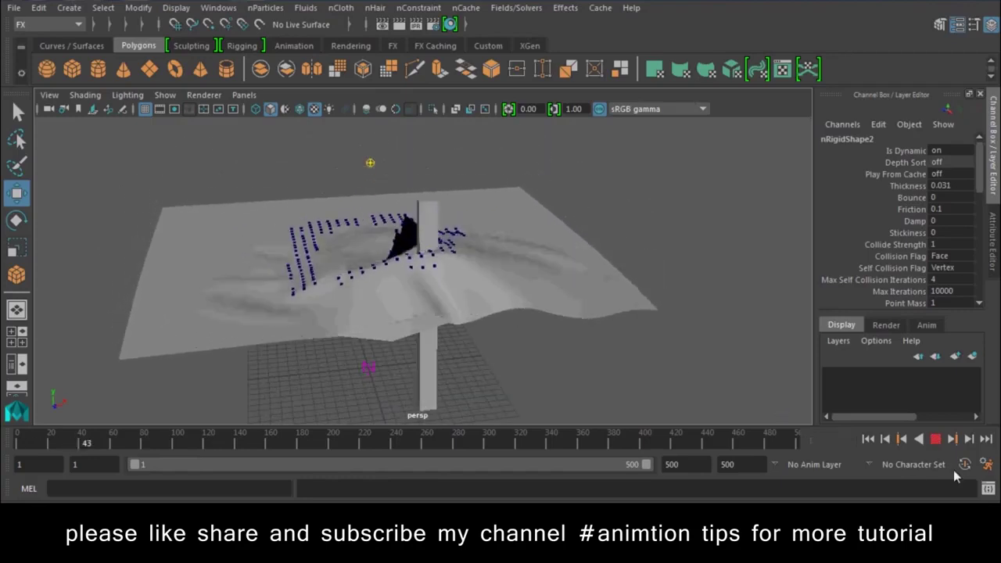
pyautogui.click(937, 439)
pyautogui.click(570, 296)
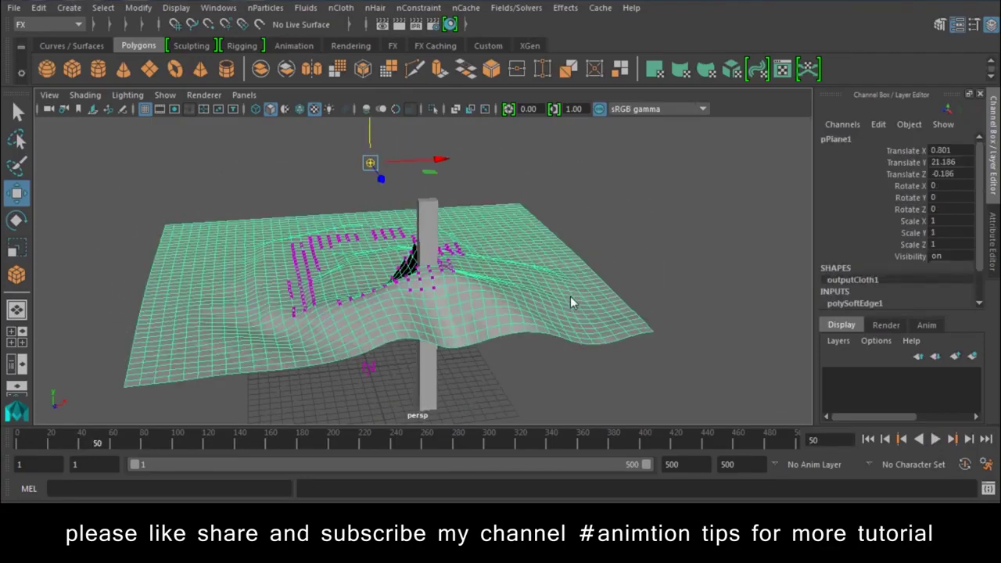
pyautogui.click(645, 238)
pyautogui.moveTo(644, 238)
pyautogui.keyDown('alt'); pyautogui.mouseDown()
pyautogui.moveTo(419, 340)
pyautogui.moveTo(427, 352)
pyautogui.mouseUp(); pyautogui.keyUp('alt')
pyautogui.keyDown('alt'); pyautogui.moveTo(428, 352); pyautogui.dragTo(491, 285, button='right'); pyautogui.keyUp('alt')
pyautogui.moveTo(491, 285)
pyautogui.keyDown('alt'); pyautogui.mouseDown()
pyautogui.moveTo(433, 241)
pyautogui.moveTo(382, 239)
pyautogui.moveTo(407, 219)
pyautogui.mouseUp(); pyautogui.keyUp('alt')
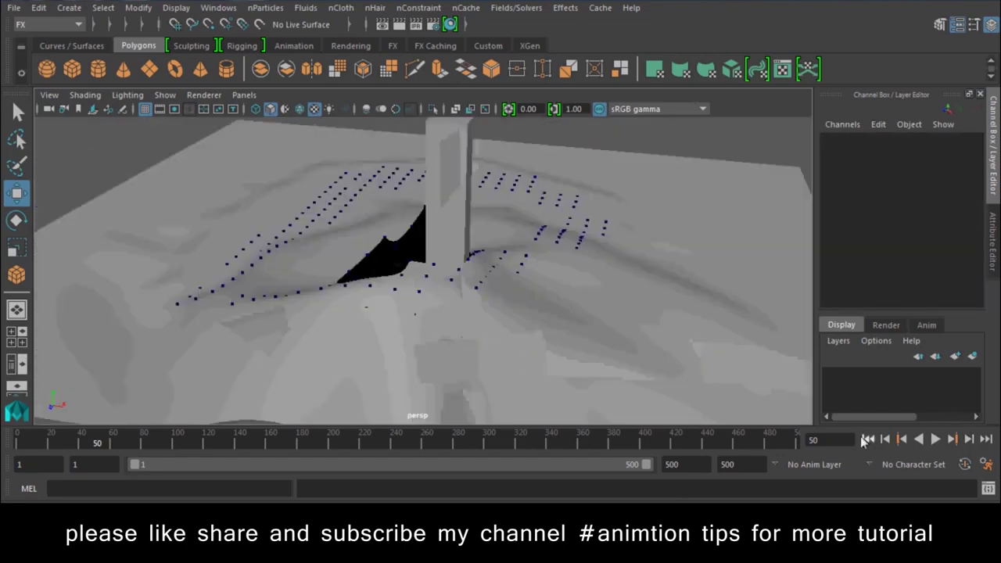
pyautogui.keyDown('alt'); pyautogui.moveTo(419, 283); pyautogui.dragTo(544, 287); pyautogui.keyUp('alt')
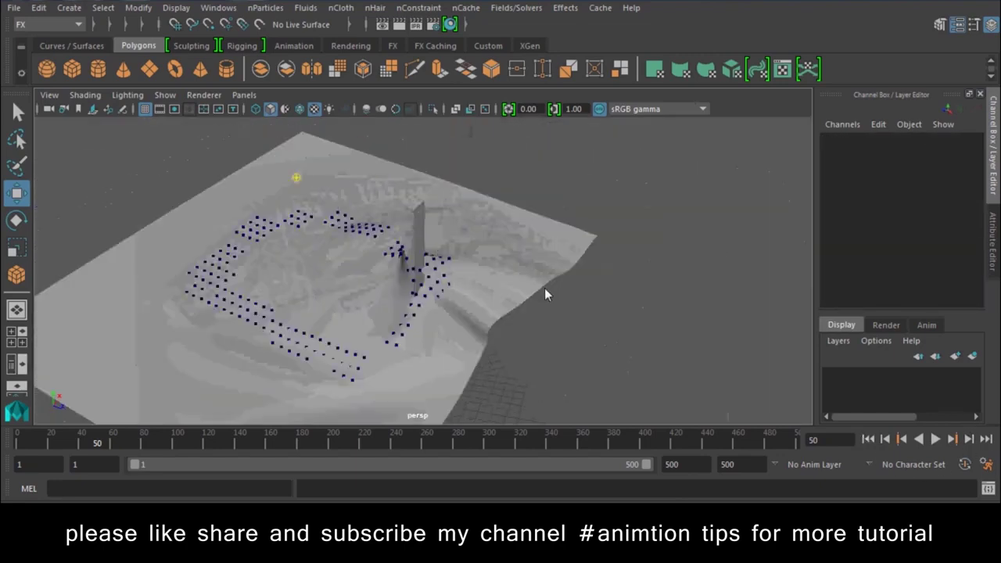
# - Start a new scene without saving, raise a polygon sphere above the grid, and make it nCloth
pyautogui.click(12, 8)
pyautogui.click(43, 31)
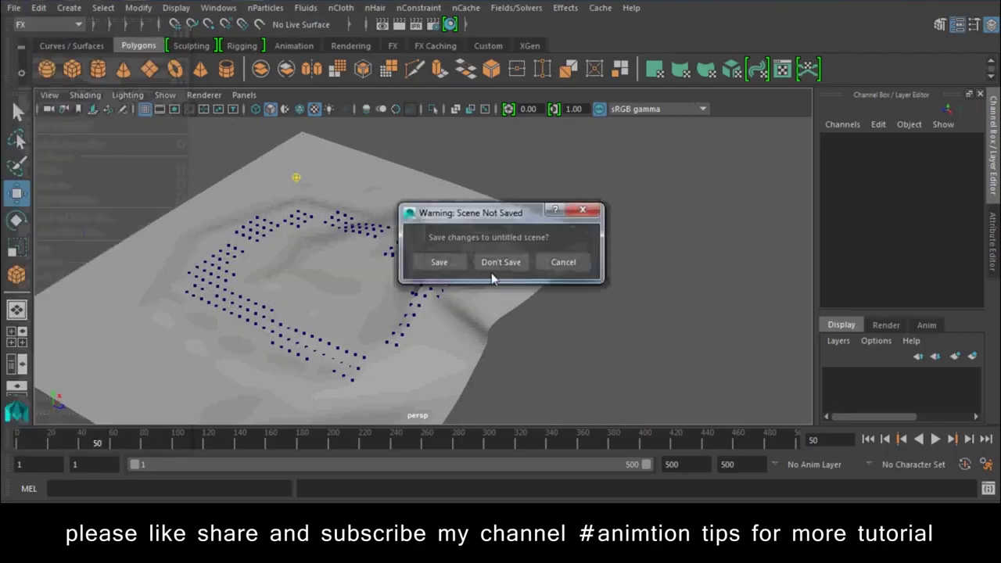
pyautogui.click(498, 262)
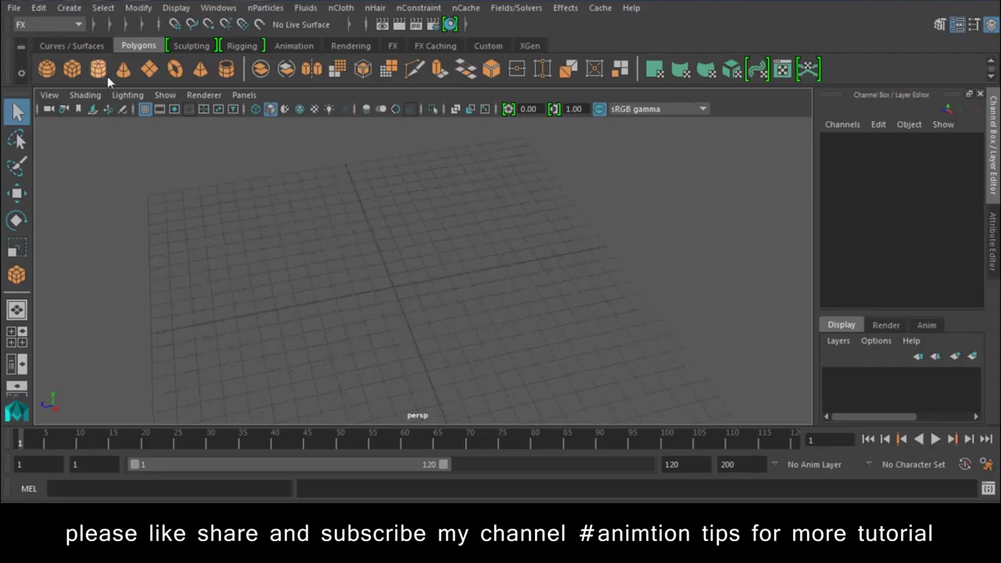
pyautogui.click(47, 69)
pyautogui.moveTo(400, 294)
pyautogui.mouseDown()
pyautogui.moveTo(388, 228)
pyautogui.moveTo(395, 143)
pyautogui.mouseUp()
pyautogui.press('w')
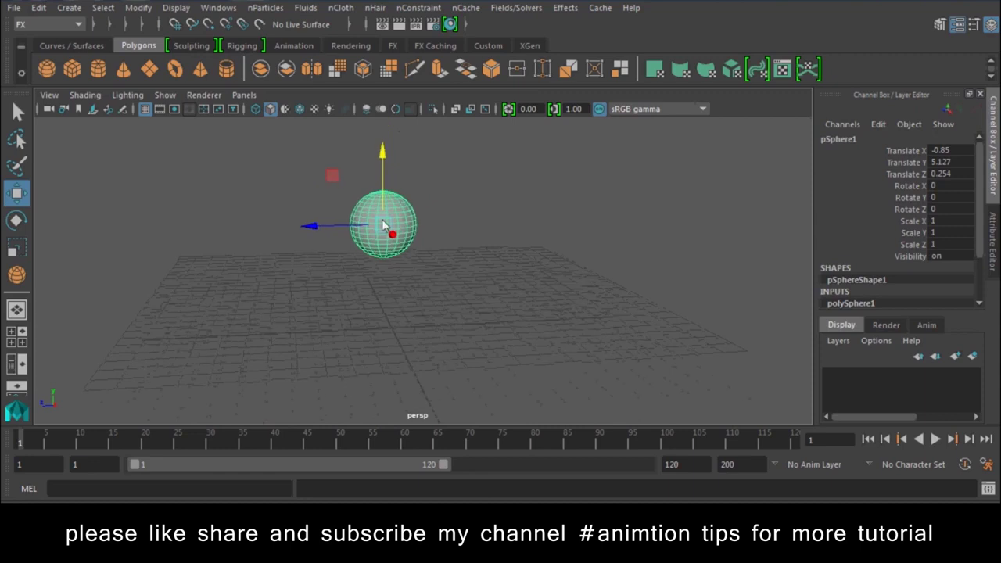
pyautogui.click(341, 8)
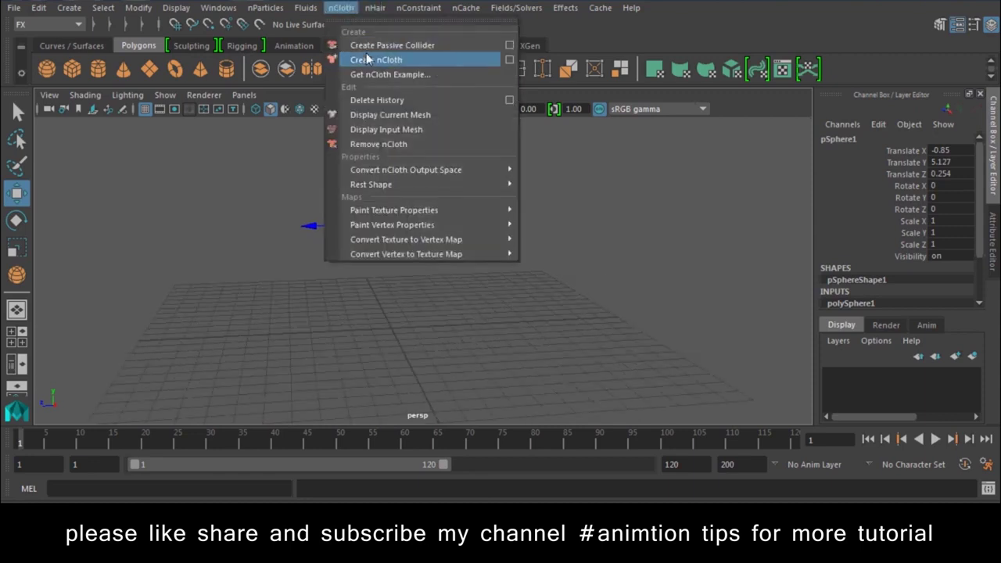
pyautogui.click(367, 60)
# - Play the sphere falling to frame 45, then rewind to frame 1
pyautogui.click(936, 439)
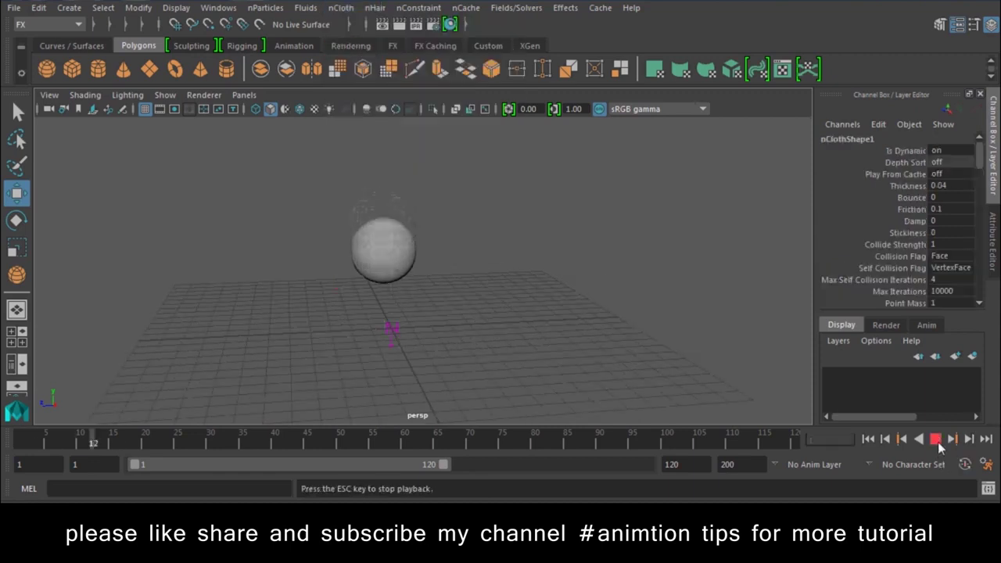
pyautogui.click(936, 439)
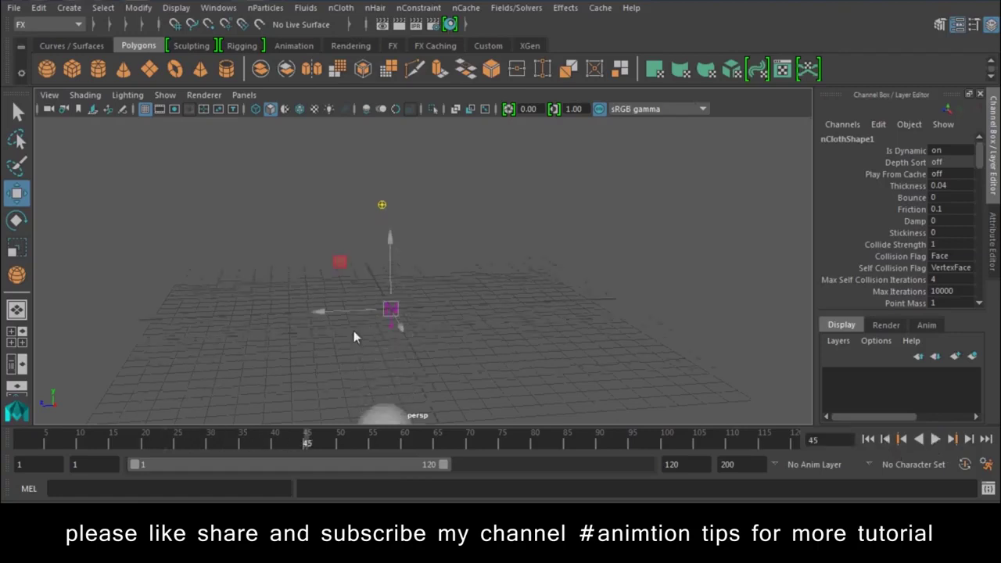
pyautogui.keyDown('alt'); pyautogui.moveTo(354, 331); pyautogui.dragTo(367, 190); pyautogui.keyUp('alt')
pyautogui.click(868, 438)
pyautogui.moveTo(488, 250)
pyautogui.keyDown('alt'); pyautogui.mouseDown()
pyautogui.moveTo(394, 135)
pyautogui.moveTo(433, 232)
pyautogui.mouseUp(); pyautogui.keyUp('alt')
# - Switch the sphere to vertex mode and marquee-select its topmost vertices
pyautogui.rightClick(433, 159)
pyautogui.moveTo(391, 166); pyautogui.dragTo(418, 99, button='right')
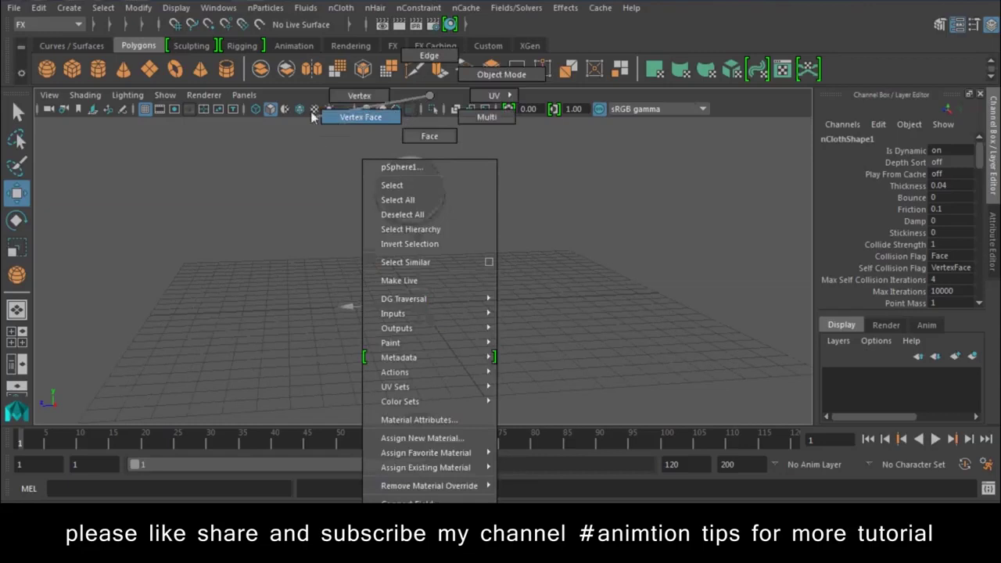
pyautogui.keyDown('alt'); pyautogui.moveTo(439, 236); pyautogui.dragTo(496, 280); pyautogui.keyUp('alt')
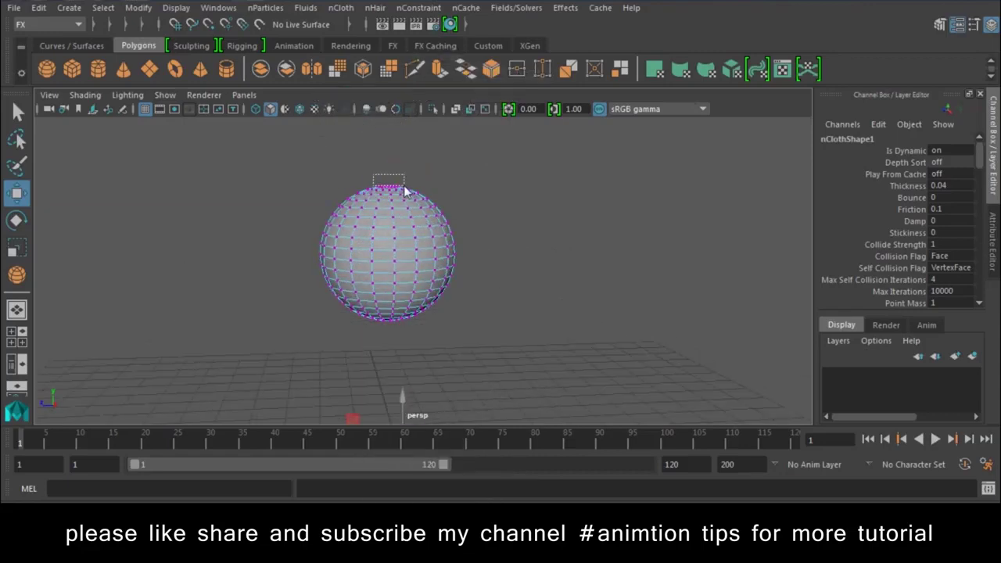
pyautogui.moveTo(373, 176); pyautogui.dragTo(404, 193)
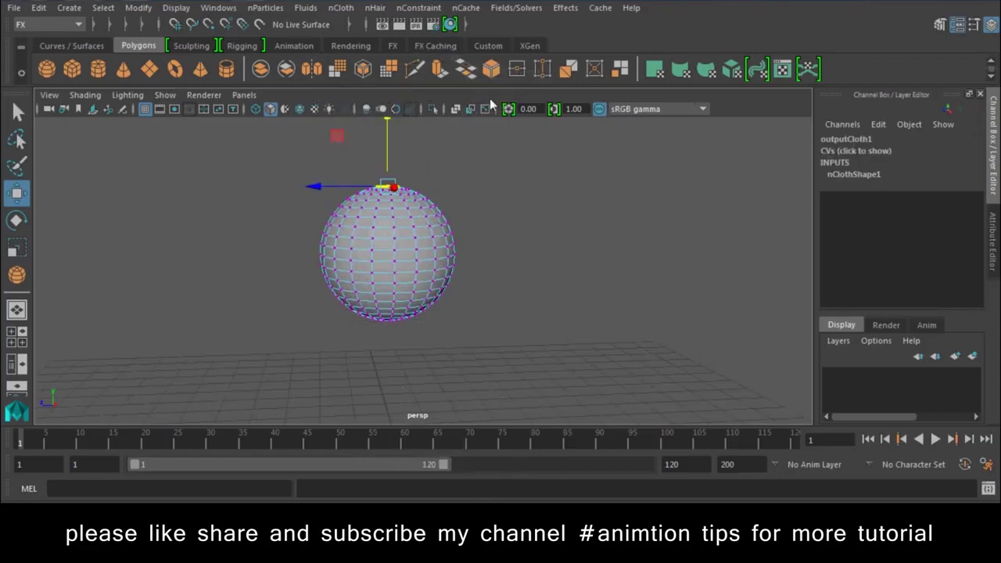
pyautogui.click(419, 8)
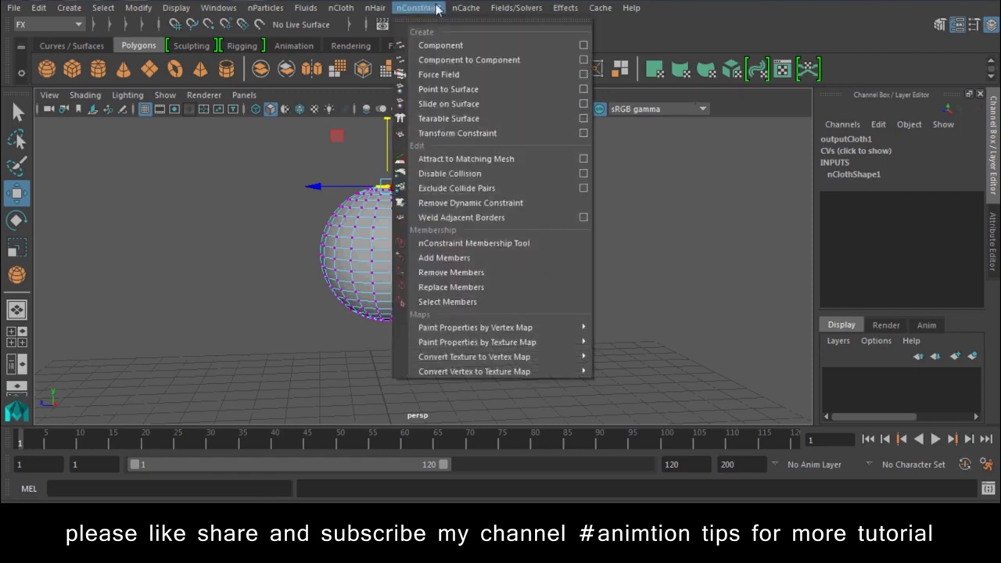
# - Pin the top vertices with a Transform Constraint and preview the sphere sagging to frame 49
pyautogui.click(446, 132)
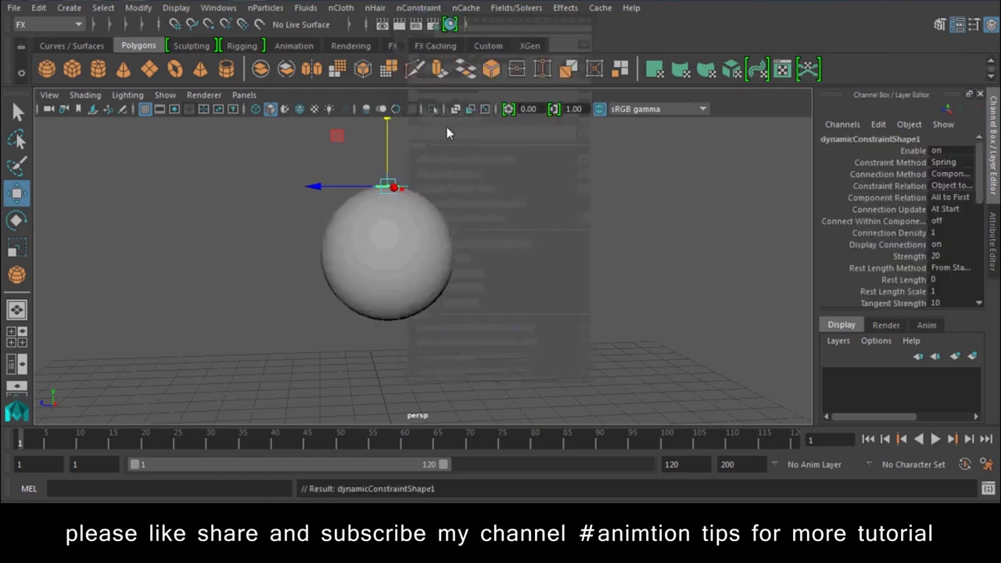
pyautogui.click(731, 223)
pyautogui.click(935, 439)
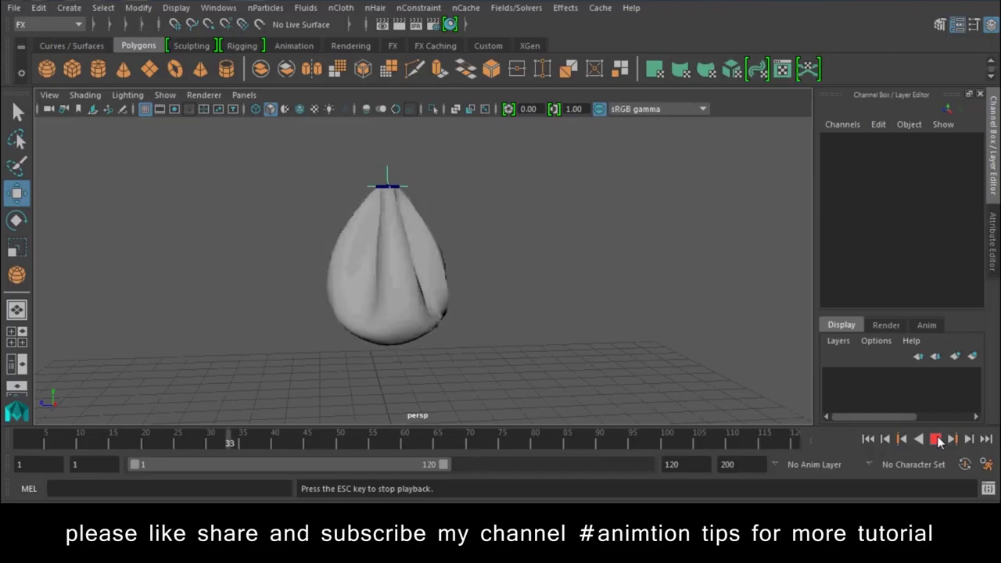
pyautogui.click(937, 440)
pyautogui.keyDown('alt'); pyautogui.moveTo(447, 347); pyautogui.dragTo(455, 315); pyautogui.keyUp('alt')
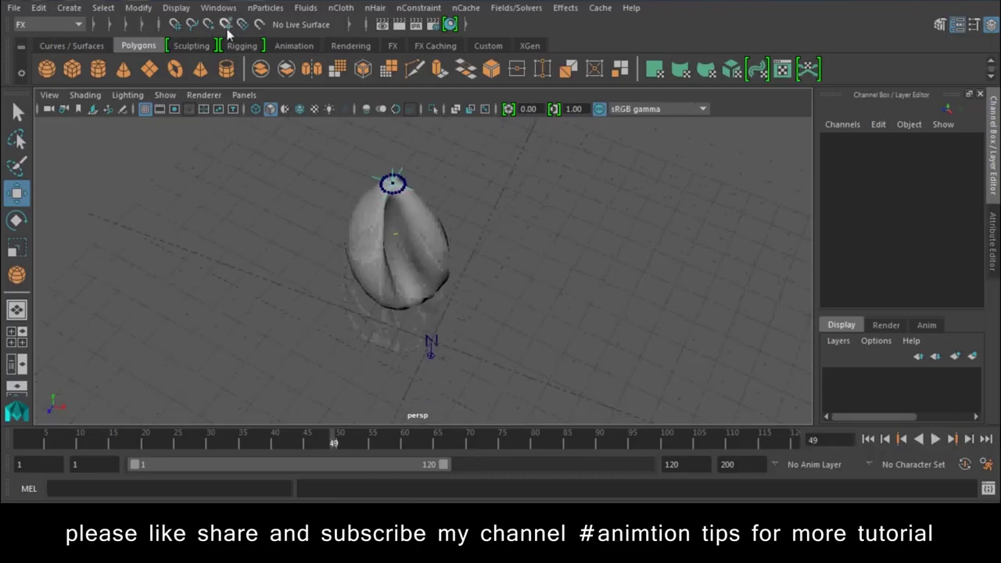
pyautogui.click(270, 9)
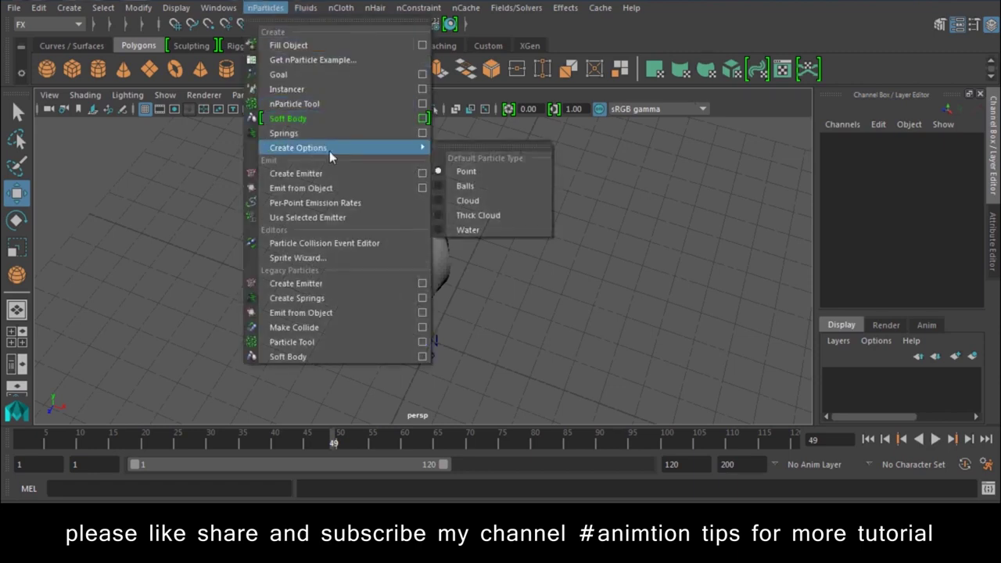
pyautogui.moveTo(298, 148)
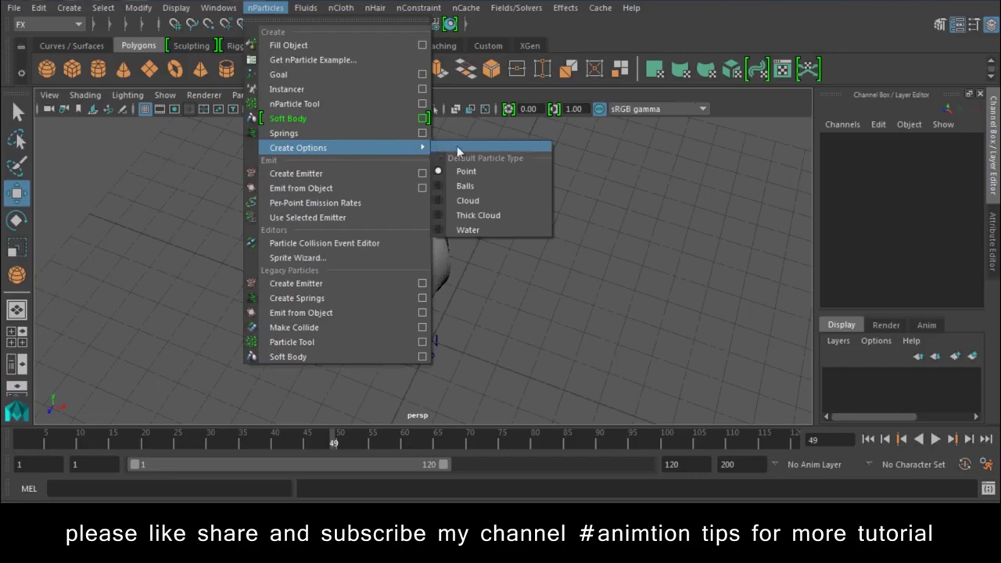
# - Set the particle type to Balls, add an emitter inside the cloth, and preview in wireframe
pyautogui.click(469, 186)
pyautogui.click(266, 8)
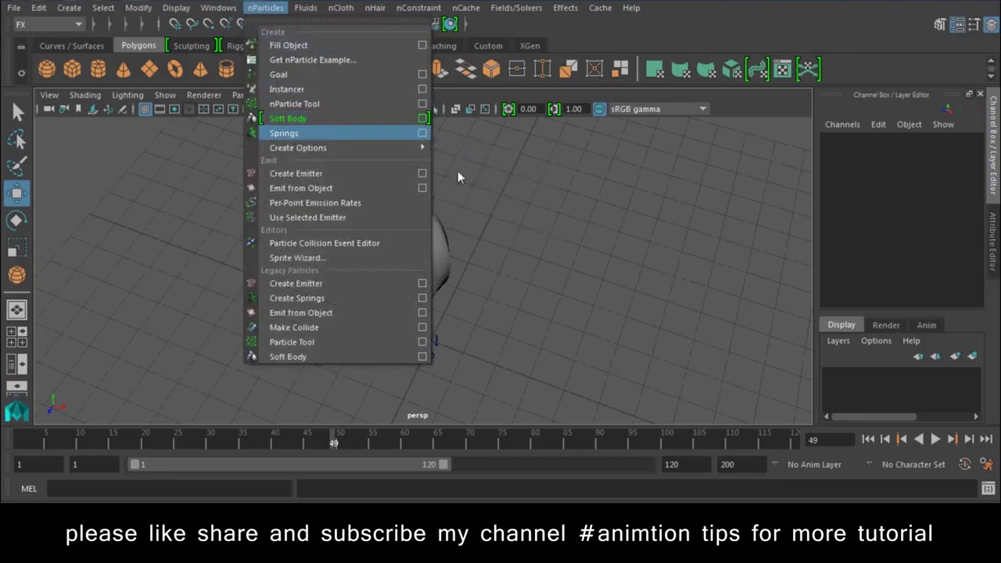
pyautogui.click(328, 172)
pyautogui.moveTo(513, 344)
pyautogui.keyDown('alt'); pyautogui.mouseDown()
pyautogui.moveTo(419, 298)
pyautogui.moveTo(427, 360)
pyautogui.mouseUp(); pyautogui.keyUp('alt')
pyautogui.moveTo(417, 160)
pyautogui.keyDown('alt'); pyautogui.mouseDown()
pyautogui.moveTo(536, 252)
pyautogui.moveTo(446, 252)
pyautogui.mouseUp(); pyautogui.keyUp('alt')
pyautogui.click(429, 211)
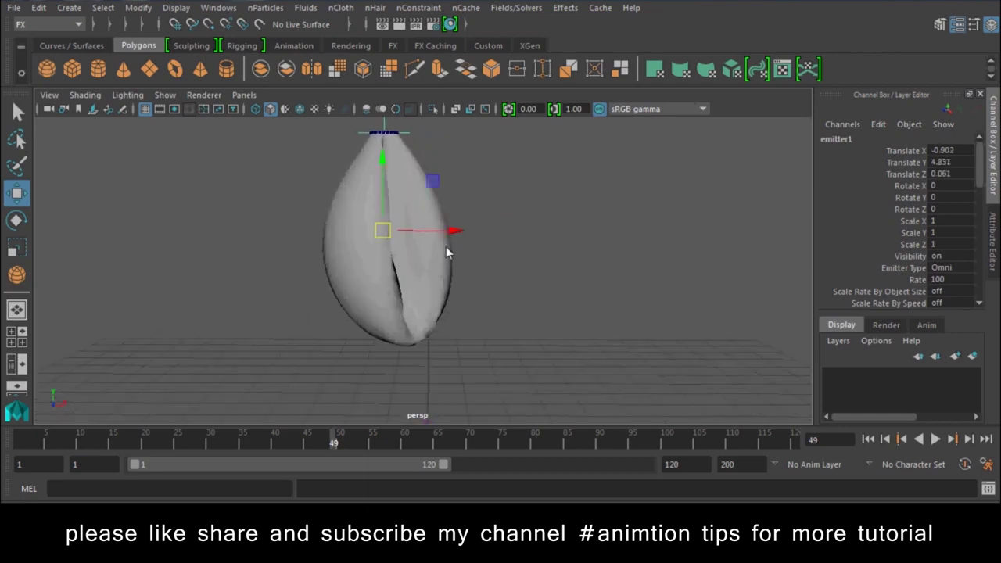
pyautogui.press('4')
pyautogui.click(936, 440)
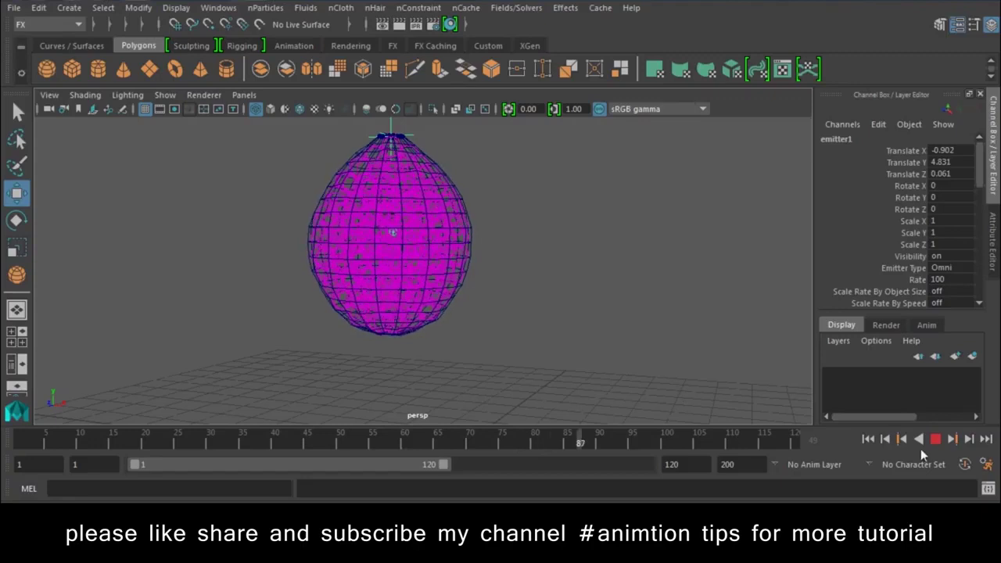
pyautogui.press('6')
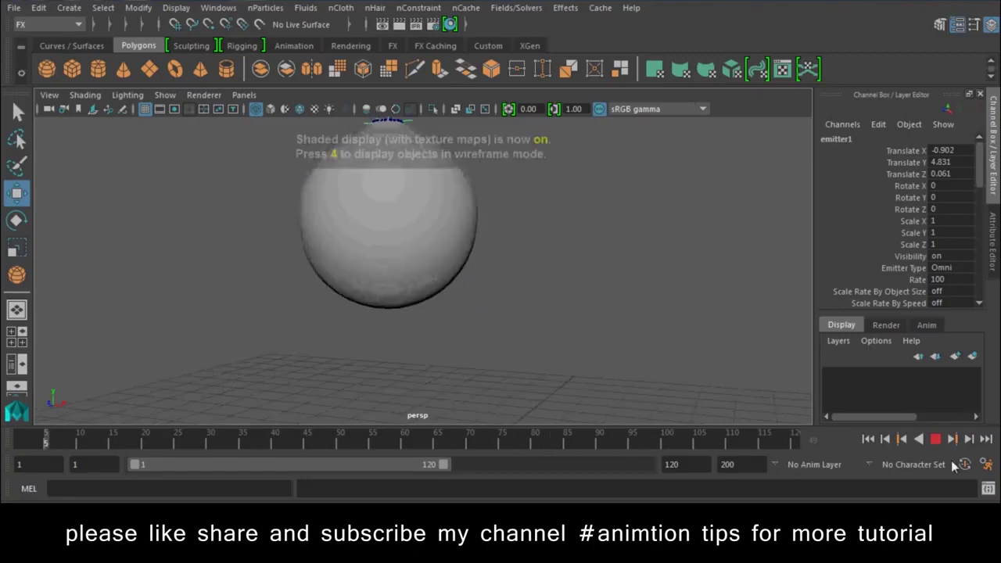
# - Set the end time to 600, let the sphere inflate to frame 184, and enter vertex mode
pyautogui.doubleClick(674, 465)
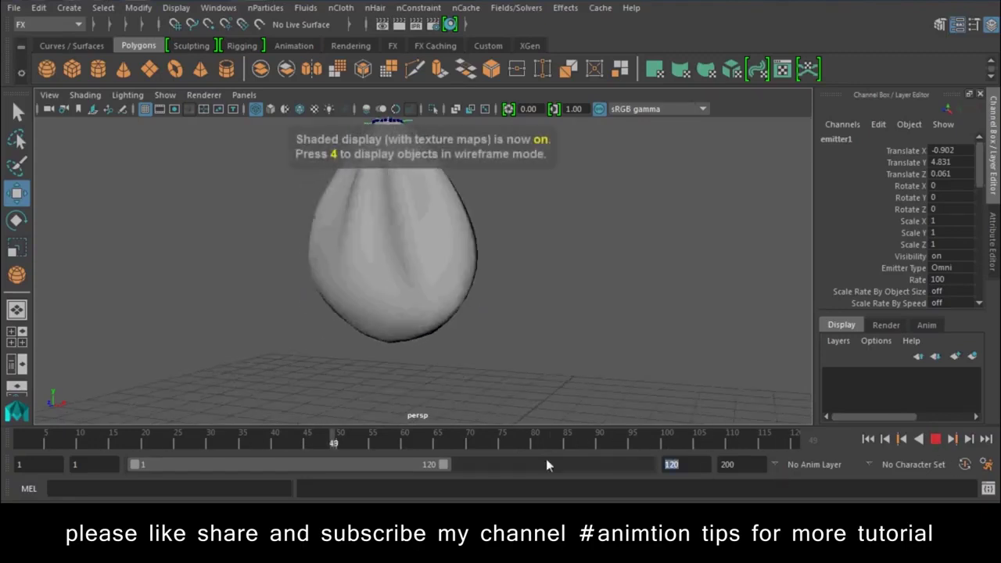
pyautogui.write('600')
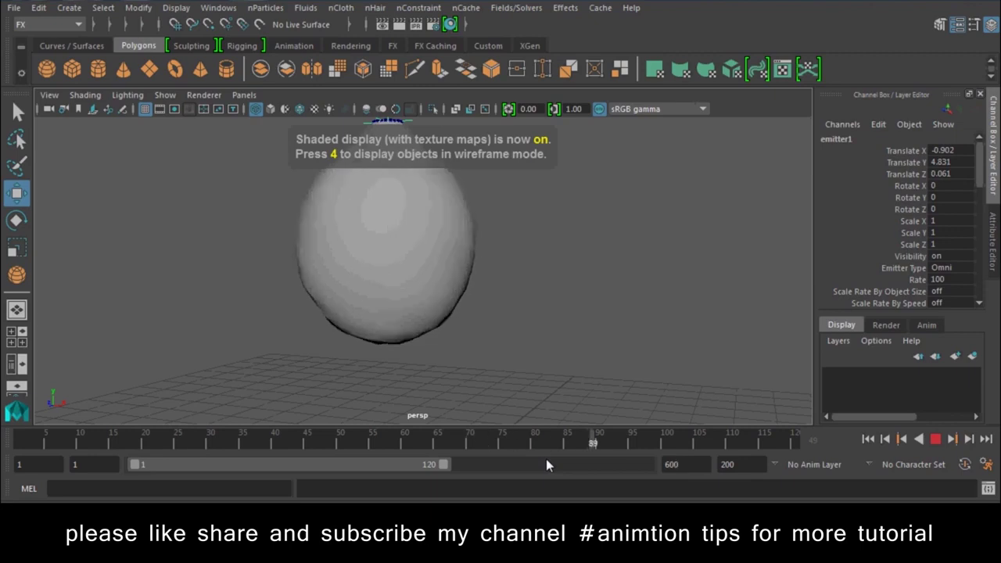
pyautogui.press('Return')
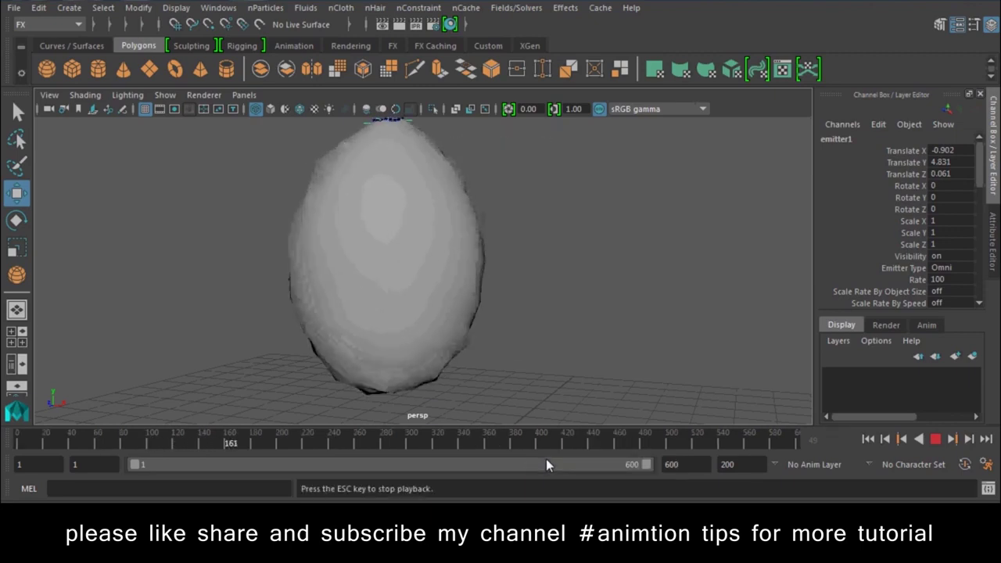
pyautogui.click(937, 440)
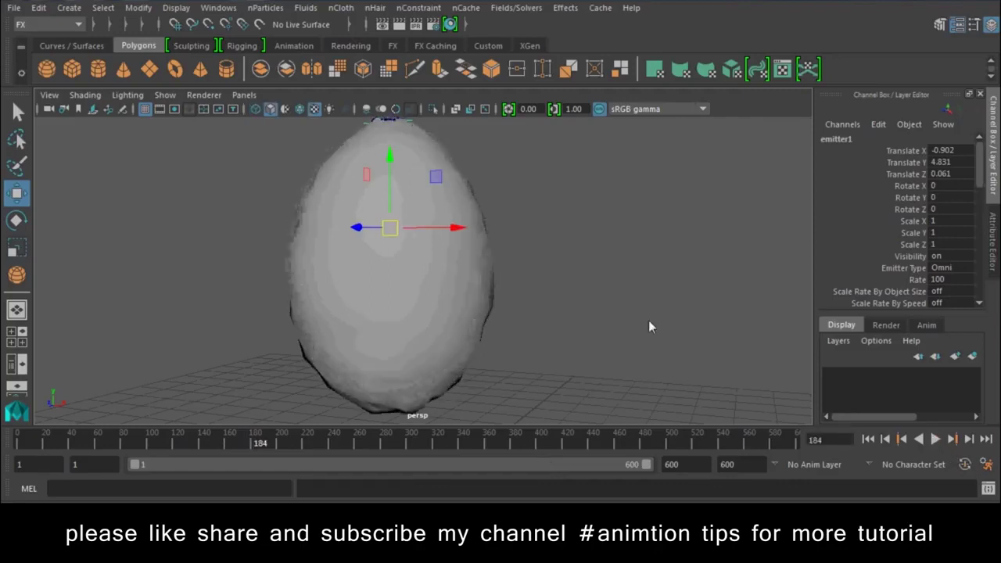
pyautogui.click(485, 261)
pyautogui.moveTo(417, 197); pyautogui.dragTo(505, 244, button='right')
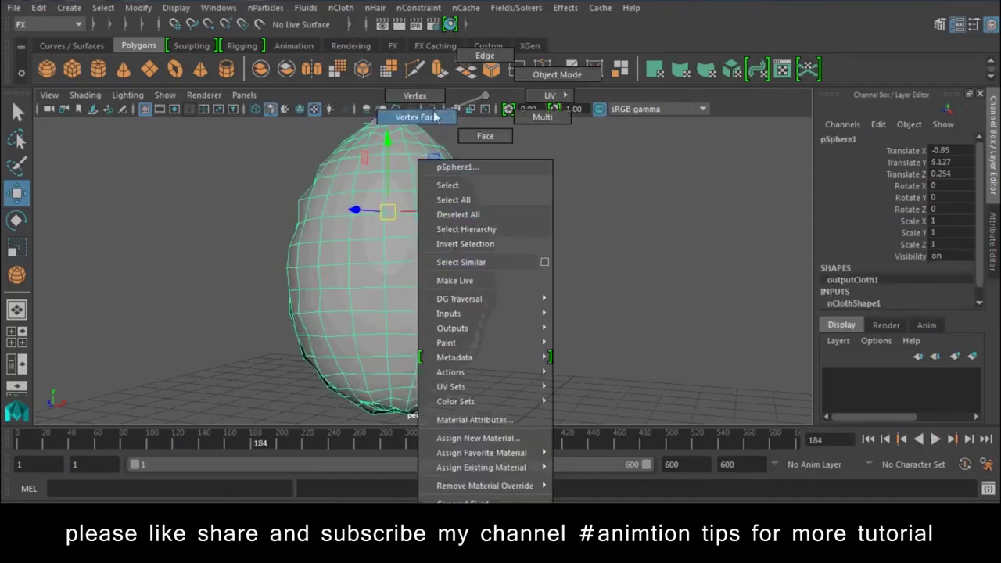
# - Select vertices on the egg's side, undo an accidental move, and orbit to the cloth's underside
pyautogui.moveTo(478, 282); pyautogui.dragTo(504, 296)
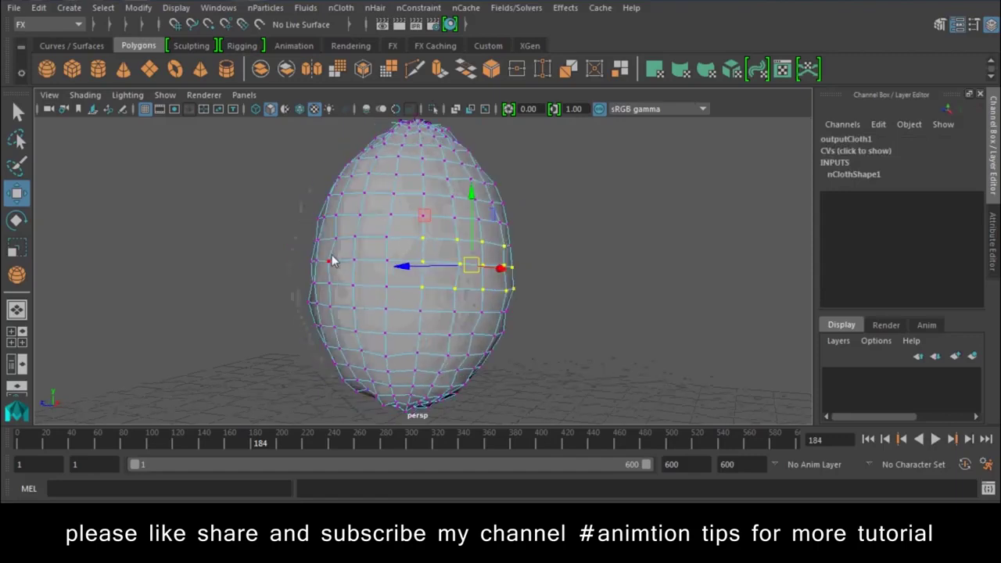
pyautogui.moveTo(372, 237); pyautogui.dragTo(333, 334)
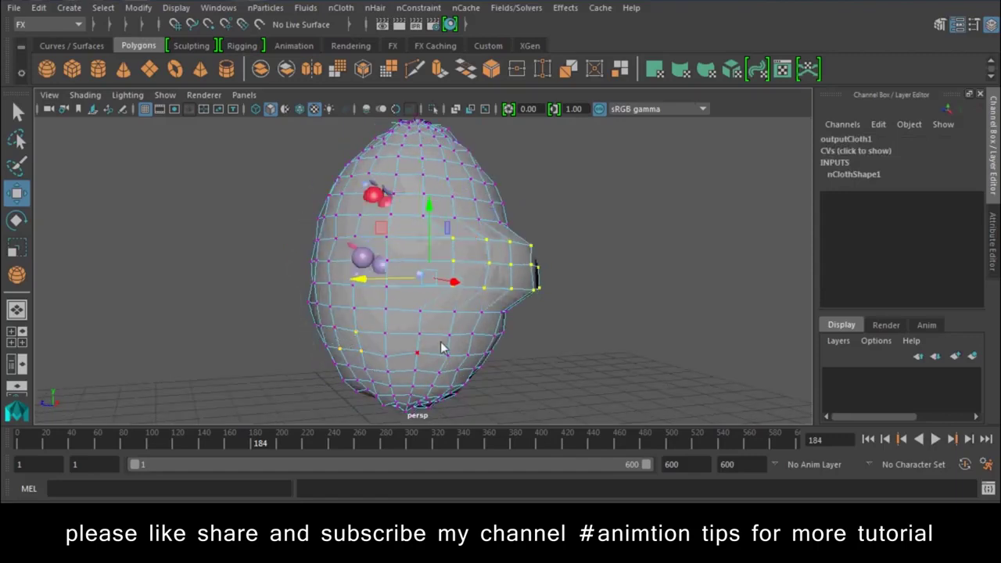
pyautogui.hotkey('ctrl', 'z')
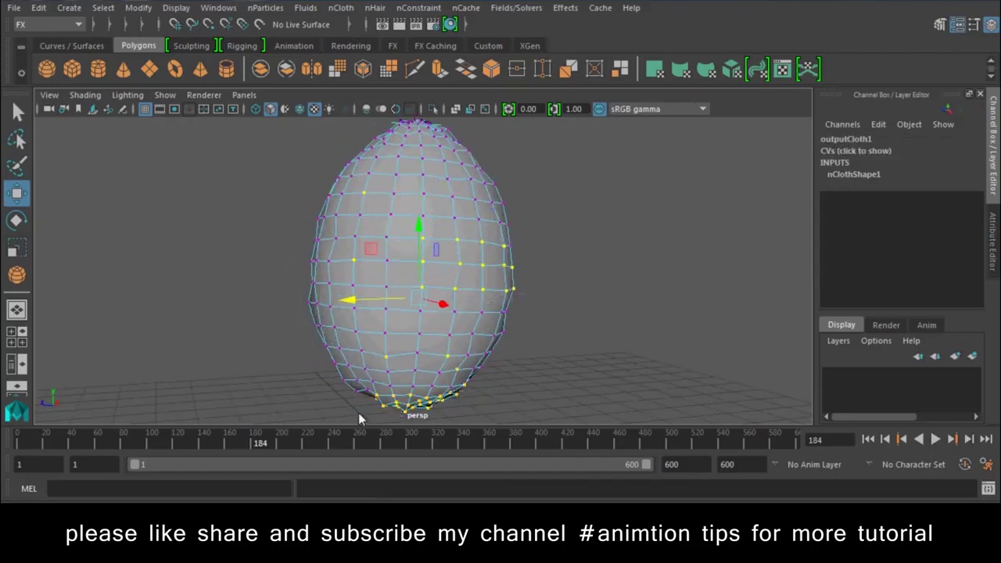
pyautogui.keyDown('alt'); pyautogui.moveTo(293, 318); pyautogui.dragTo(482, 240); pyautogui.keyUp('alt')
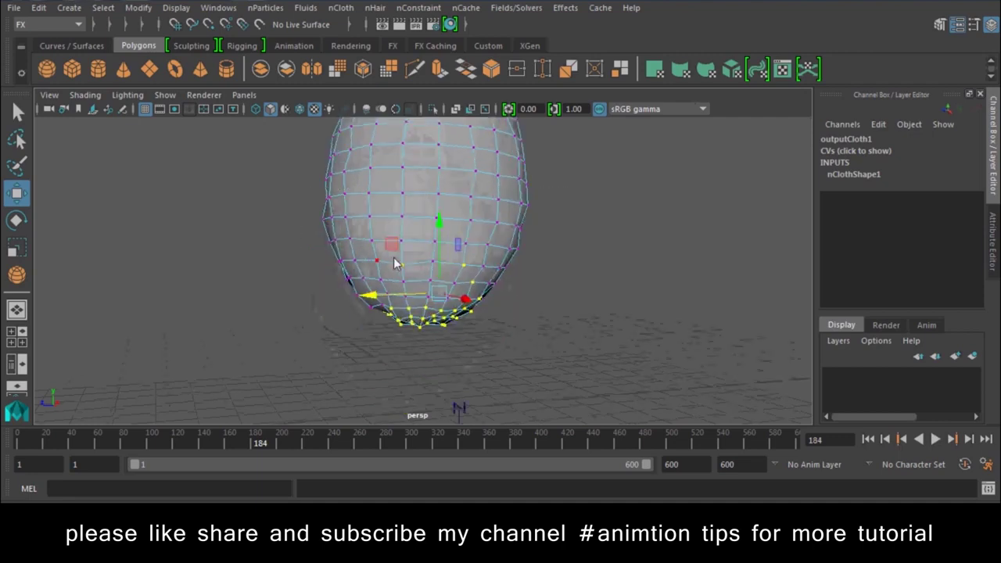
pyautogui.click(418, 8)
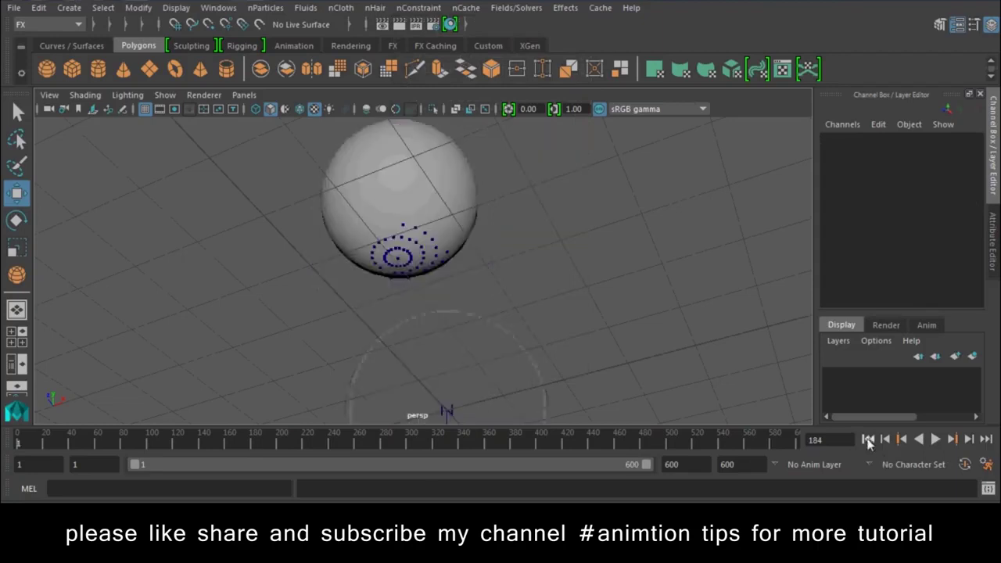
# - Play the simulation to frame 163 and view the balls pouring through the cloth's torn bottom
pyautogui.click(940, 440)
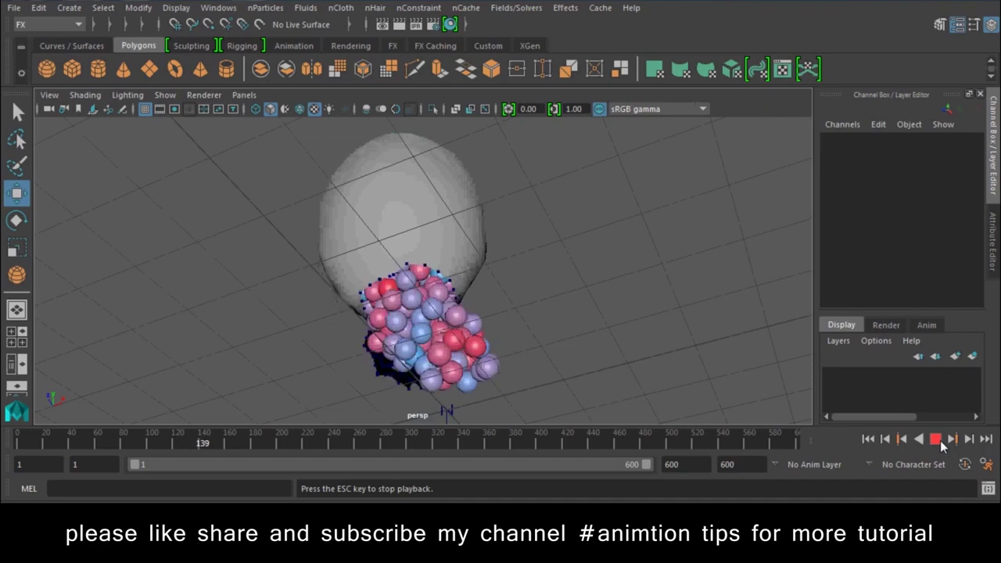
pyautogui.click(940, 440)
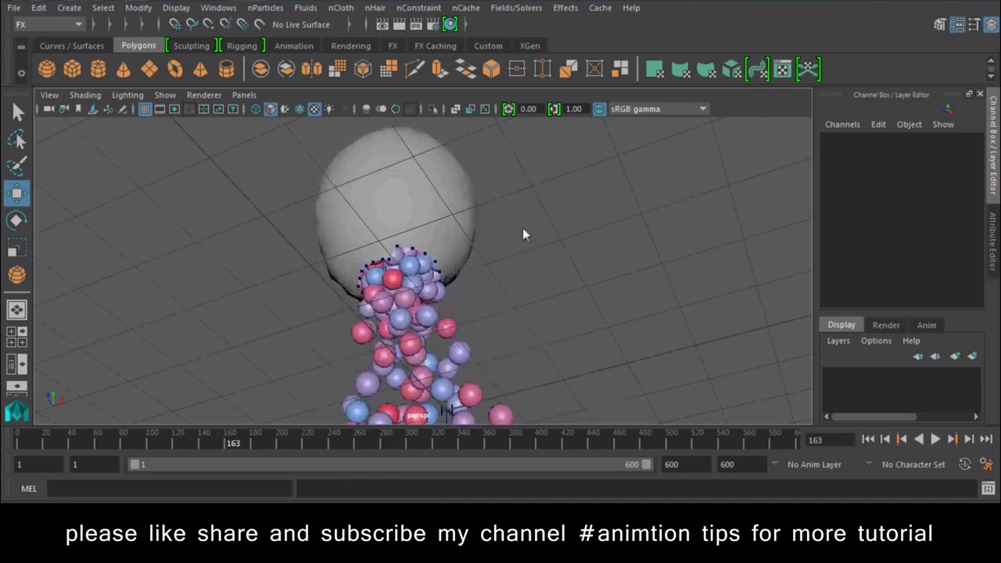
pyautogui.moveTo(523, 299)
pyautogui.keyDown('alt'); pyautogui.mouseDown()
pyautogui.moveTo(620, 279)
pyautogui.moveTo(740, 346)
pyautogui.moveTo(592, 268)
pyautogui.moveTo(623, 359)
pyautogui.moveTo(269, 369)
pyautogui.moveTo(291, 364)
pyautogui.moveTo(286, 347)
pyautogui.moveTo(396, 328)
pyautogui.moveTo(393, 338)
pyautogui.mouseUp(); pyautogui.keyUp('alt')
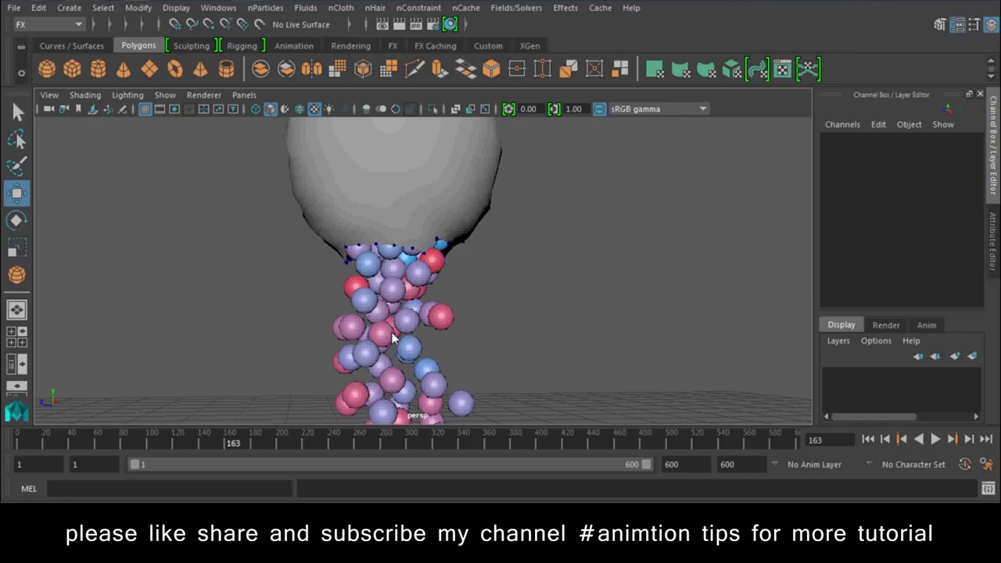